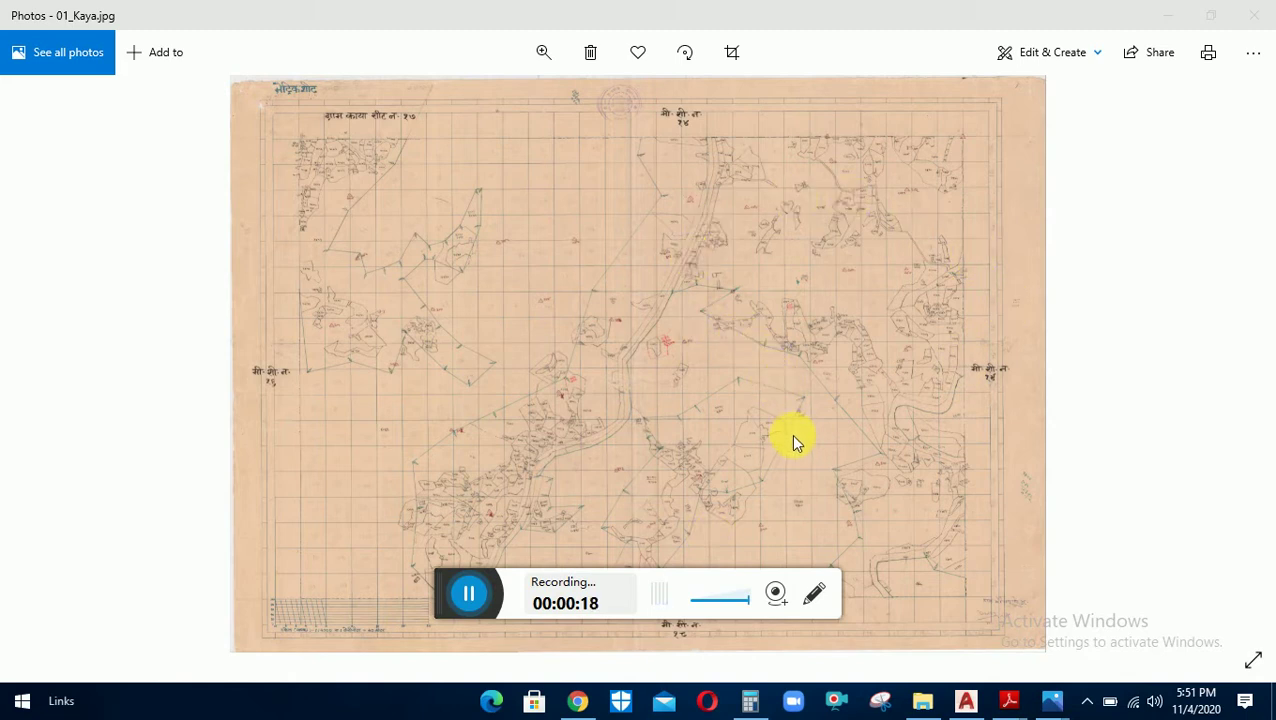
Zoom into the lower-left scale bar of 01_Kaya.jpg to read its 1:4000 scale note
{"action": "scroll", "coordinate": [799, 447], "scroll_direction": "up", "scroll_amount": 3}
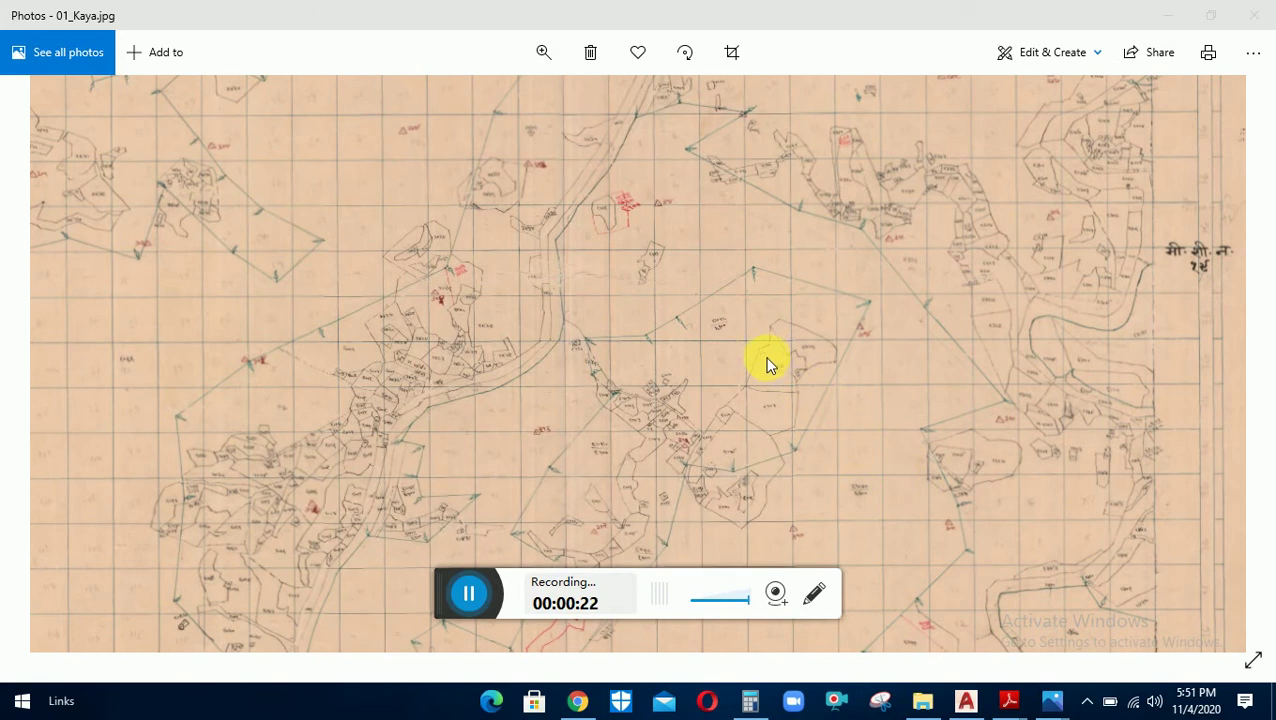
{"action": "scroll", "coordinate": [767, 370], "scroll_direction": "down", "scroll_amount": 2}
{"action": "scroll", "coordinate": [767, 370], "scroll_direction": "down", "scroll_amount": 1}
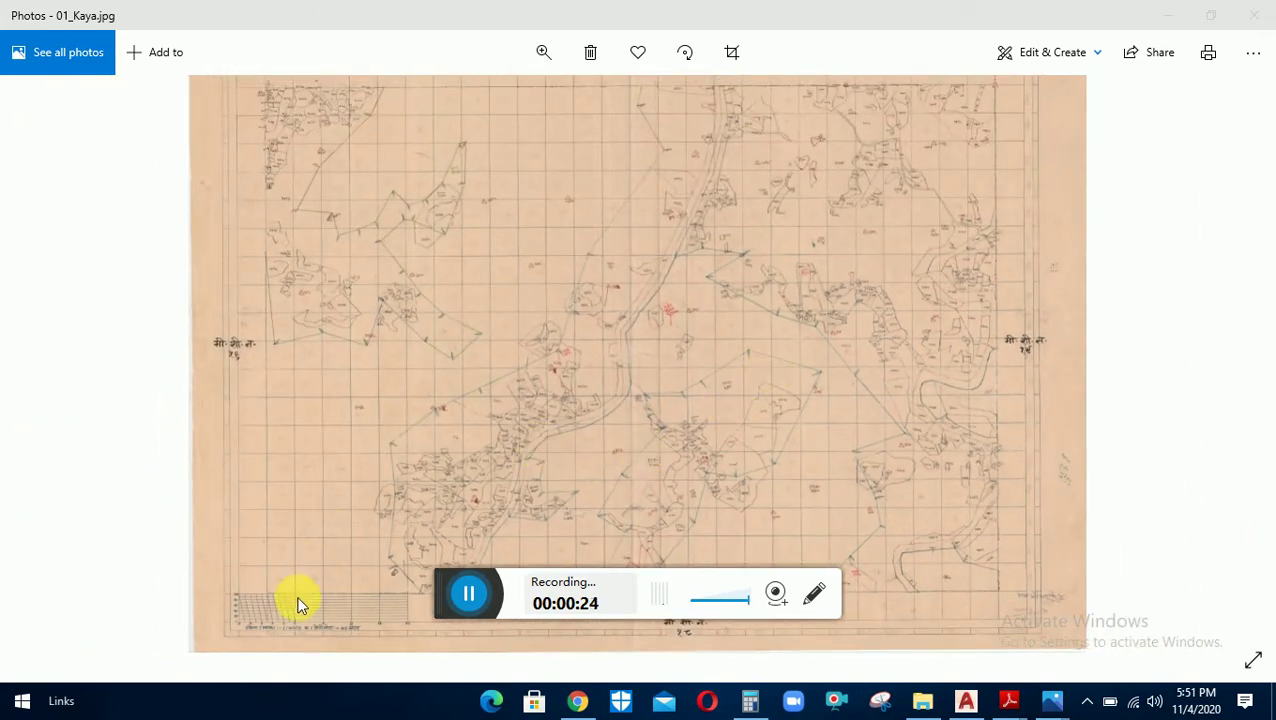
{"action": "scroll", "coordinate": [306, 650], "scroll_direction": "up", "scroll_amount": 2}
{"action": "scroll", "coordinate": [242, 610], "scroll_direction": "up", "scroll_amount": 2}
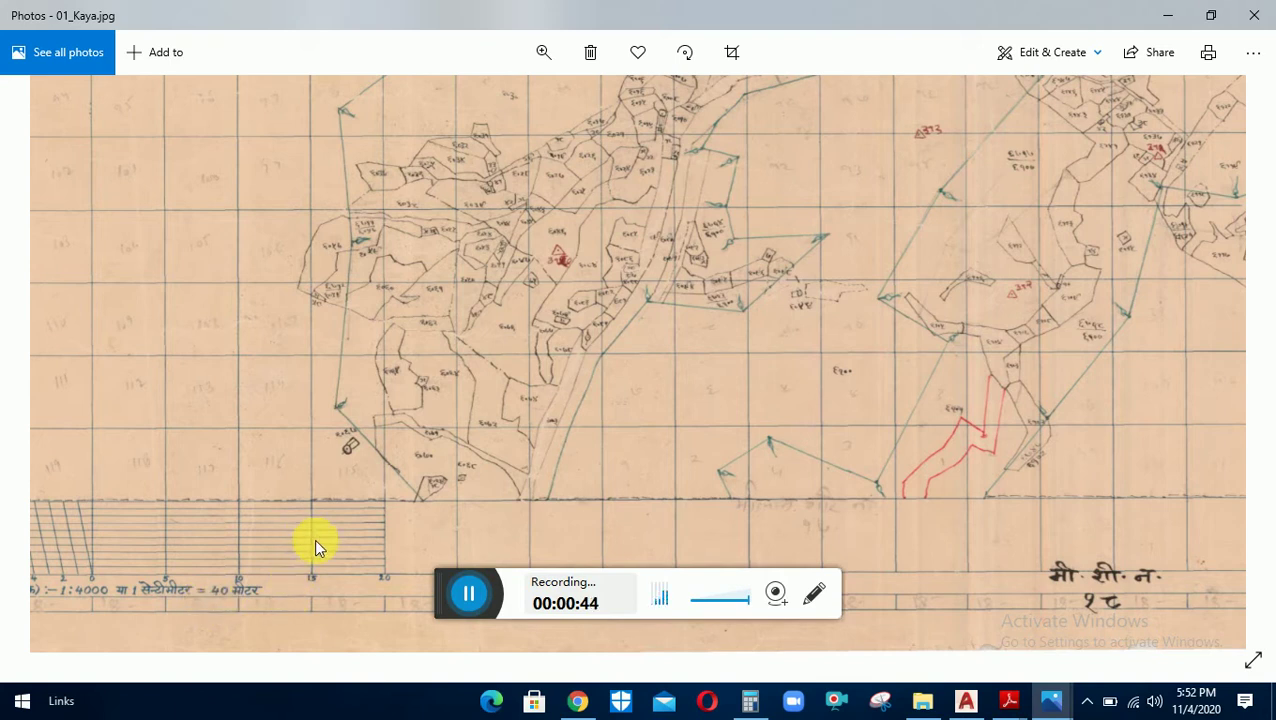
Pan the Kaya map to show the sheet's left border, then switch to the AutoCAD layout
{"action": "left_click_drag", "start_coordinate": [335, 576], "coordinate": [749, 401]}
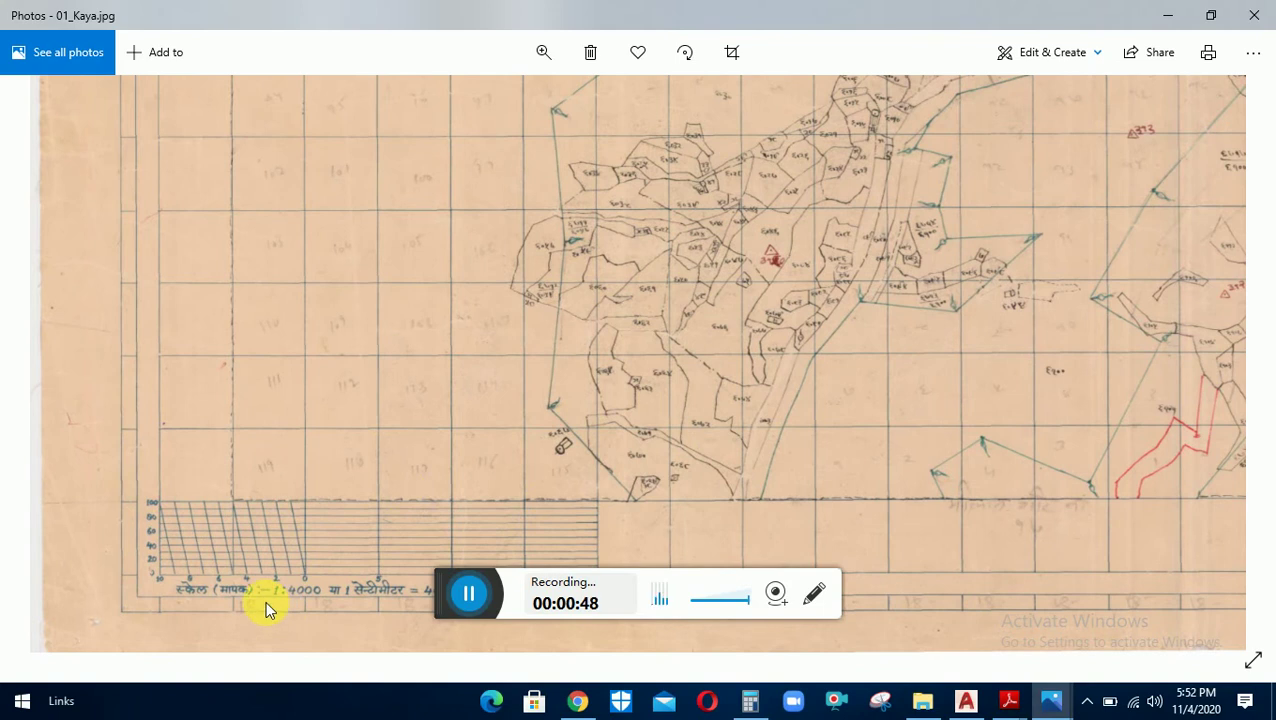
{"action": "left_click_drag", "start_coordinate": [293, 600], "coordinate": [348, 430]}
{"action": "left_click", "coordinate": [966, 700]}
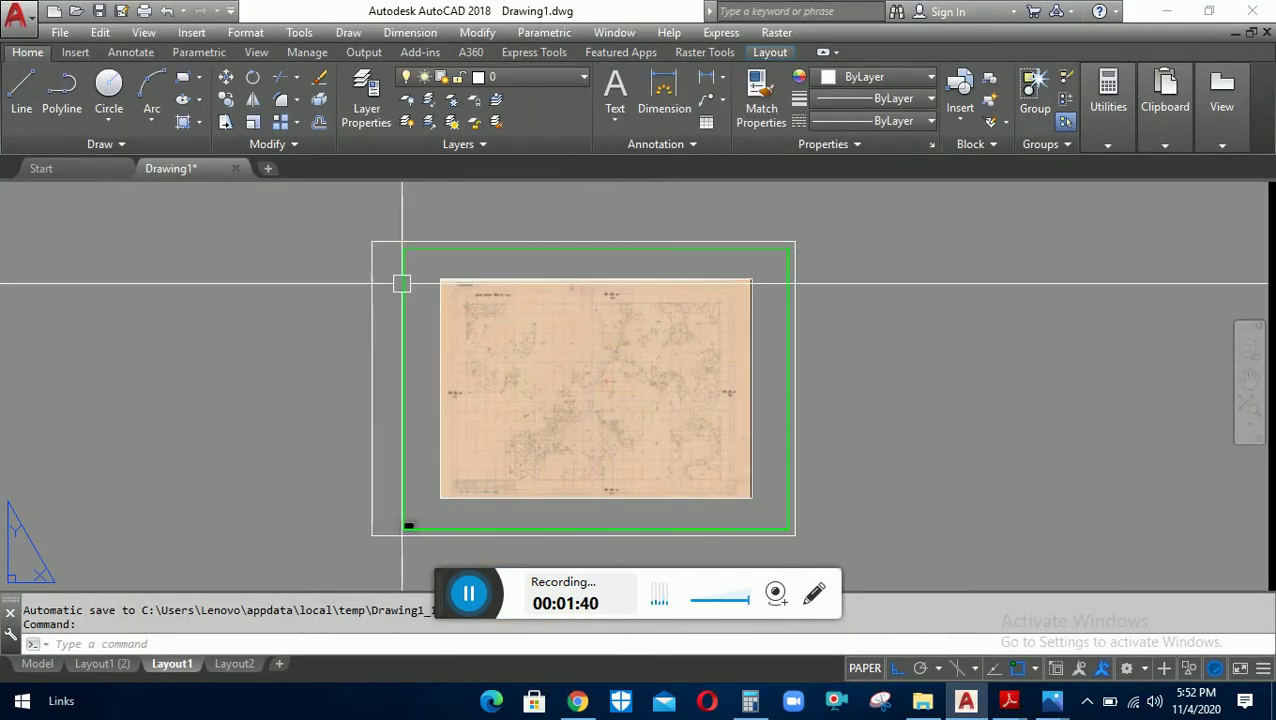
{"action": "left_click", "coordinate": [403, 282]}
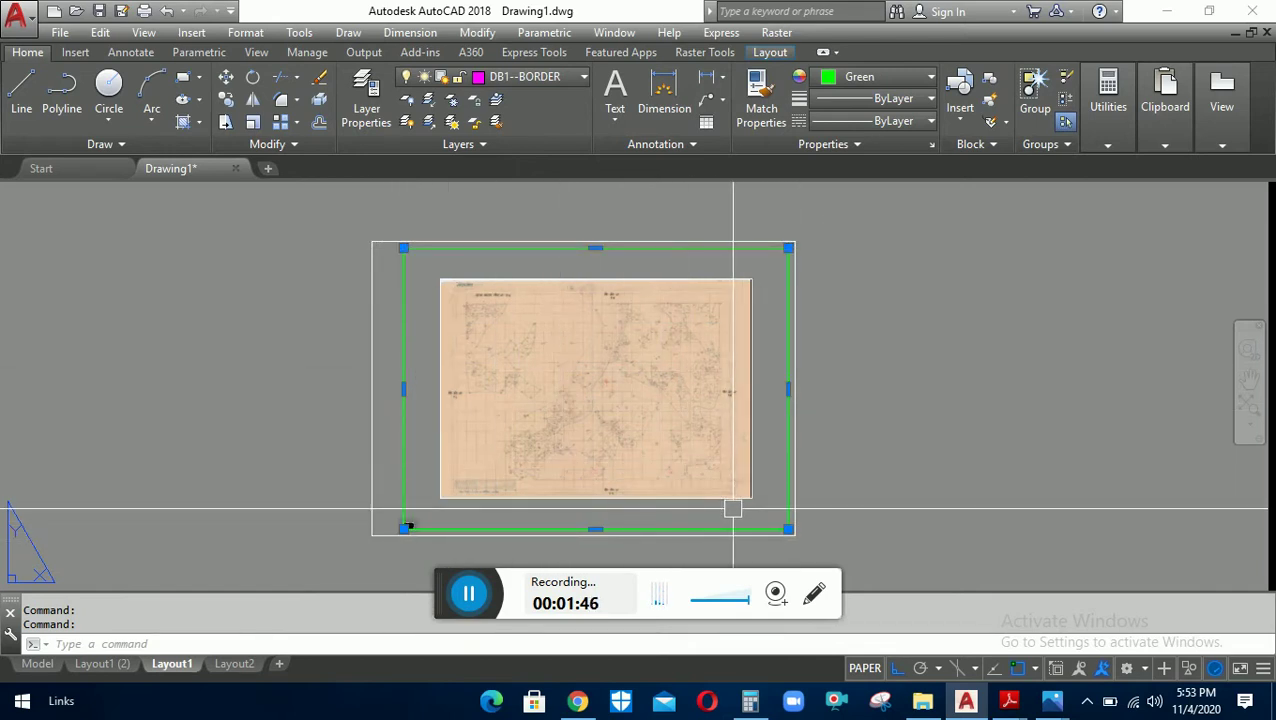
{"action": "key", "text": "Escape"}
{"action": "key", "text": "Escape"}
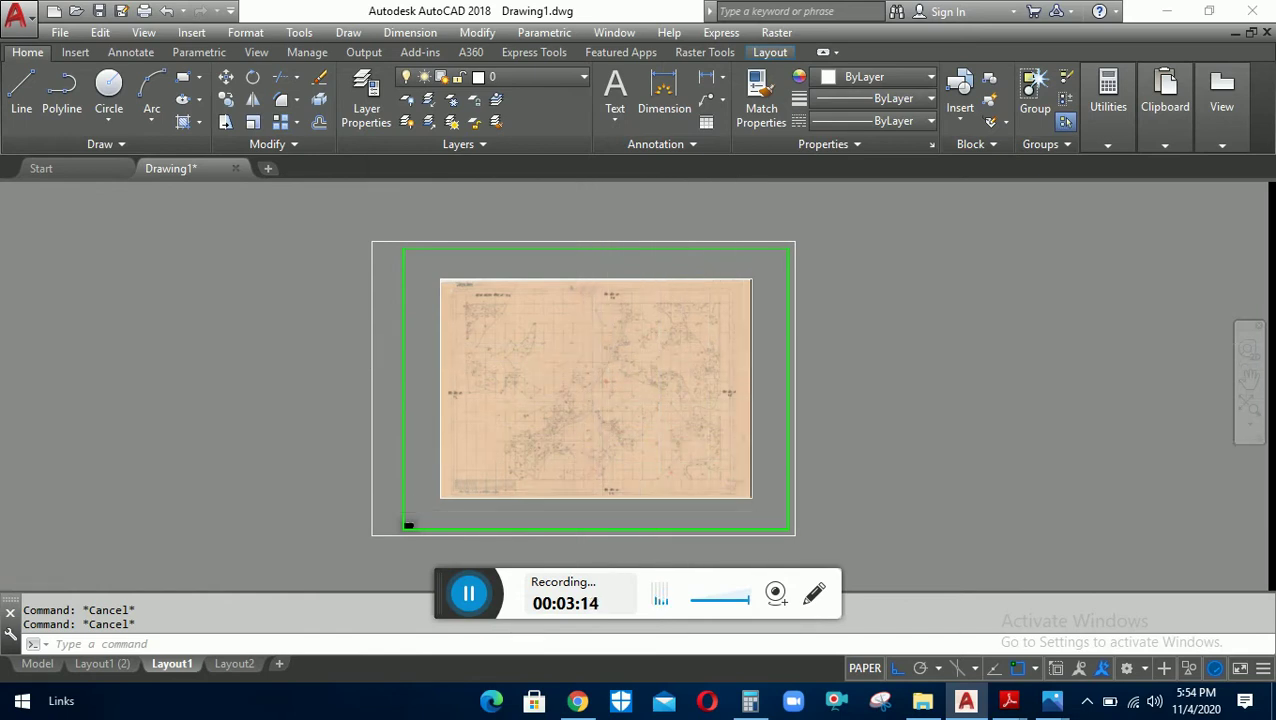
Zoom into the raster's 1:4000 scale bar in the viewport, out to the full sheet, then back in
{"action": "scroll", "coordinate": [575, 512], "scroll_direction": "up", "scroll_amount": 5}
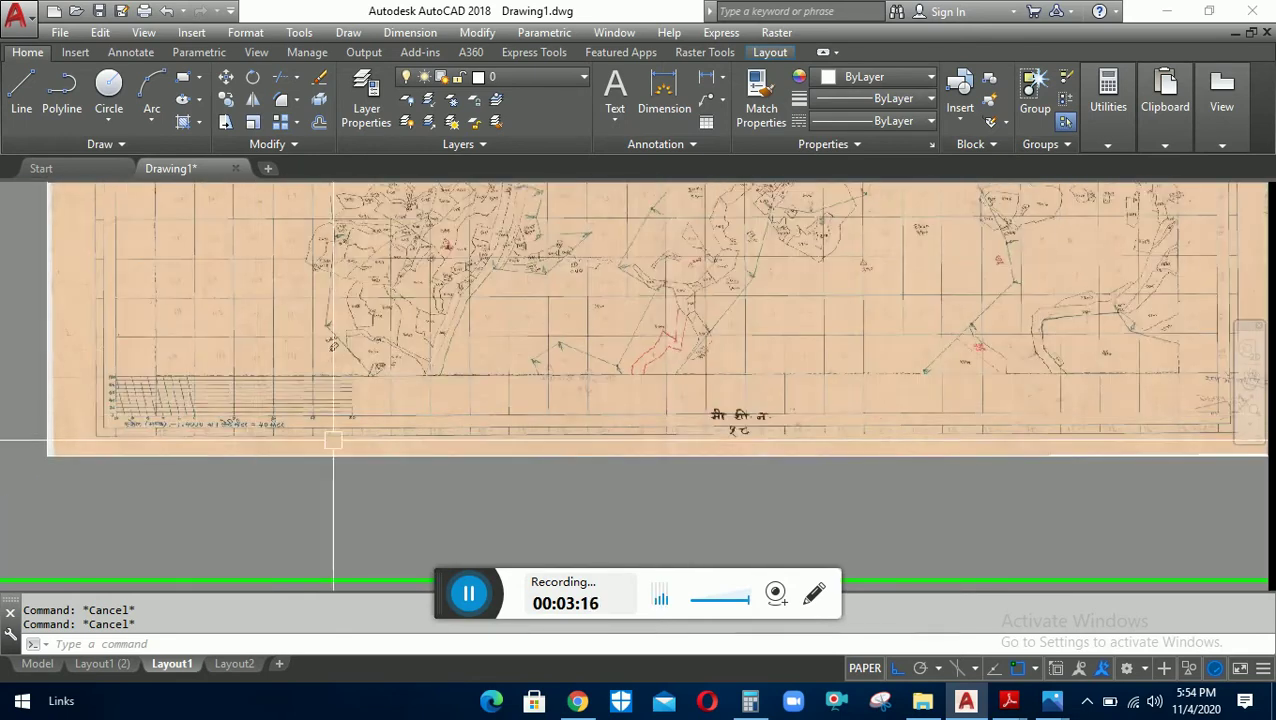
{"action": "scroll", "coordinate": [172, 428], "scroll_direction": "up", "scroll_amount": 5}
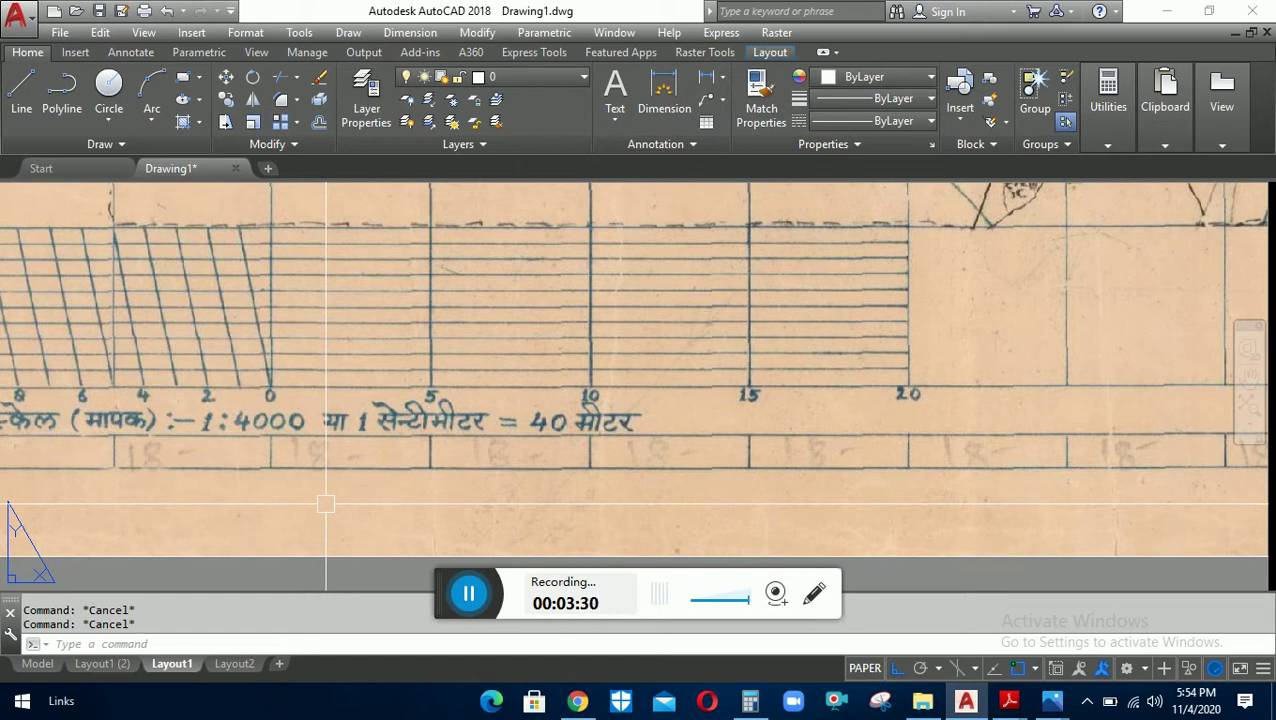
{"action": "scroll", "coordinate": [538, 528], "scroll_direction": "down", "scroll_amount": 3}
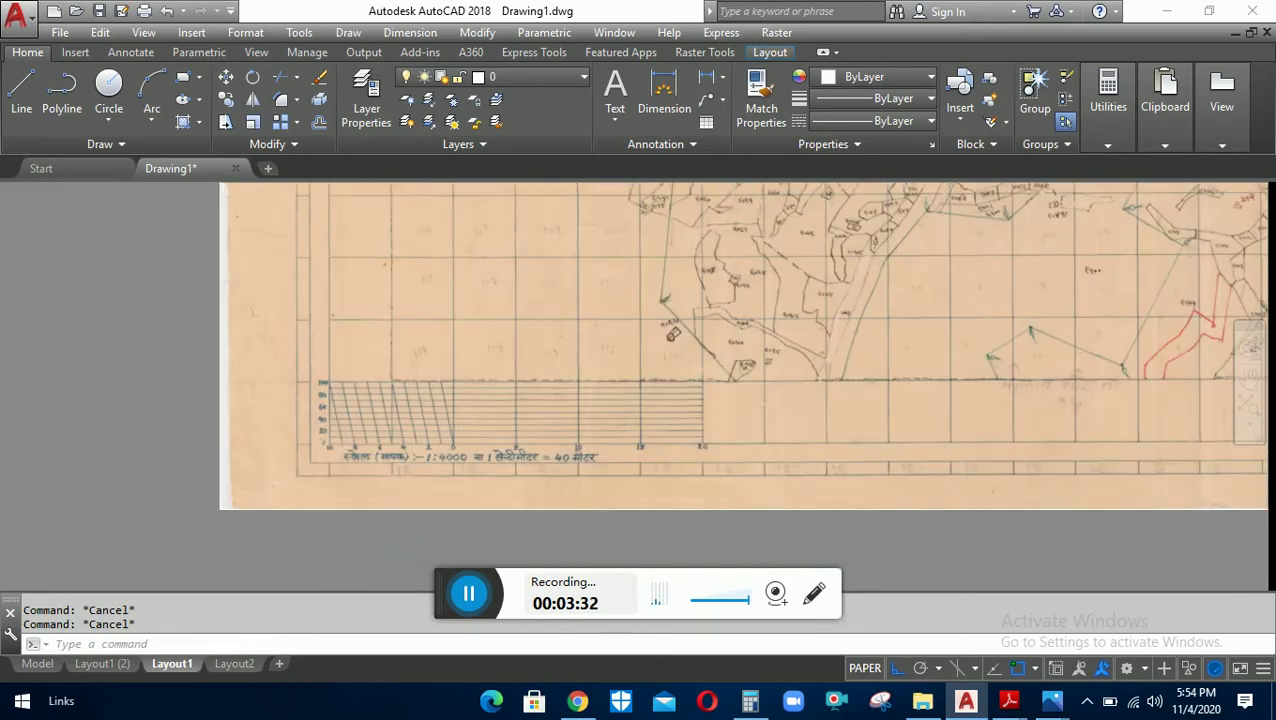
{"action": "scroll", "coordinate": [538, 528], "scroll_direction": "down", "scroll_amount": 2}
{"action": "scroll", "coordinate": [538, 528], "scroll_direction": "down", "scroll_amount": 2}
{"action": "scroll", "coordinate": [510, 490], "scroll_direction": "down", "scroll_amount": 3}
{"action": "scroll", "coordinate": [510, 490], "scroll_direction": "down", "scroll_amount": 4}
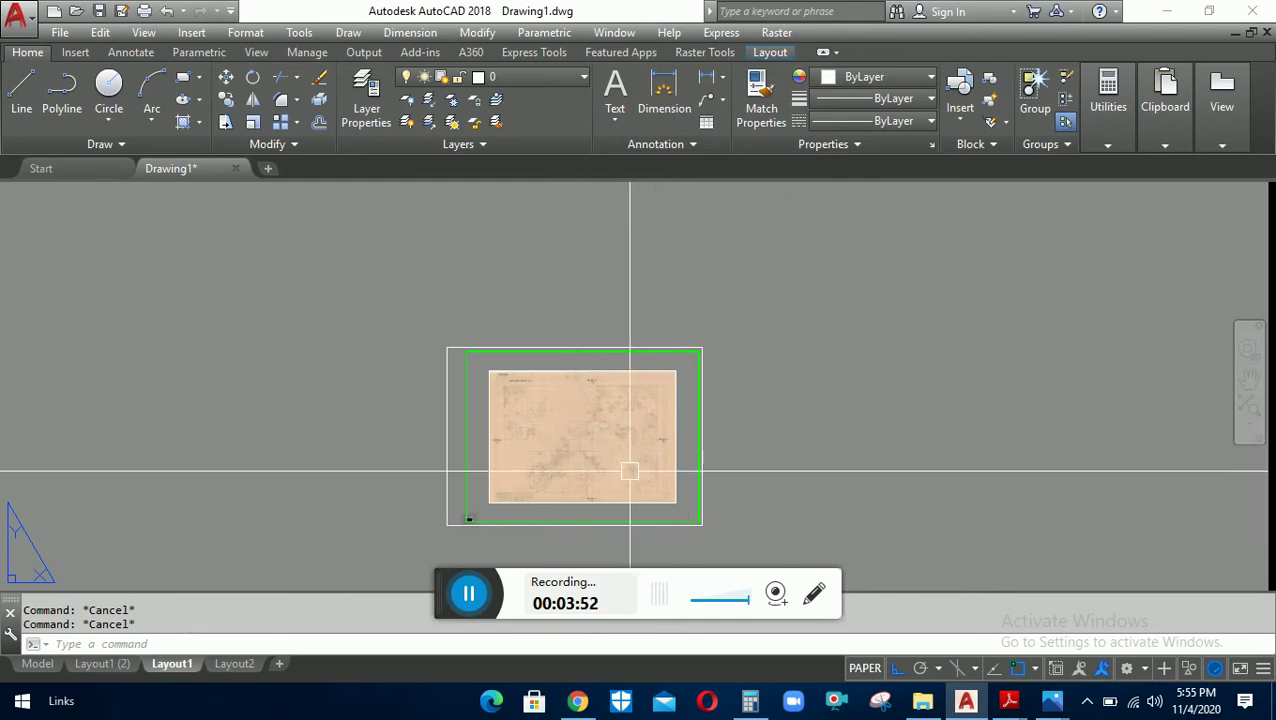
{"action": "scroll", "coordinate": [510, 515], "scroll_direction": "up", "scroll_amount": 3}
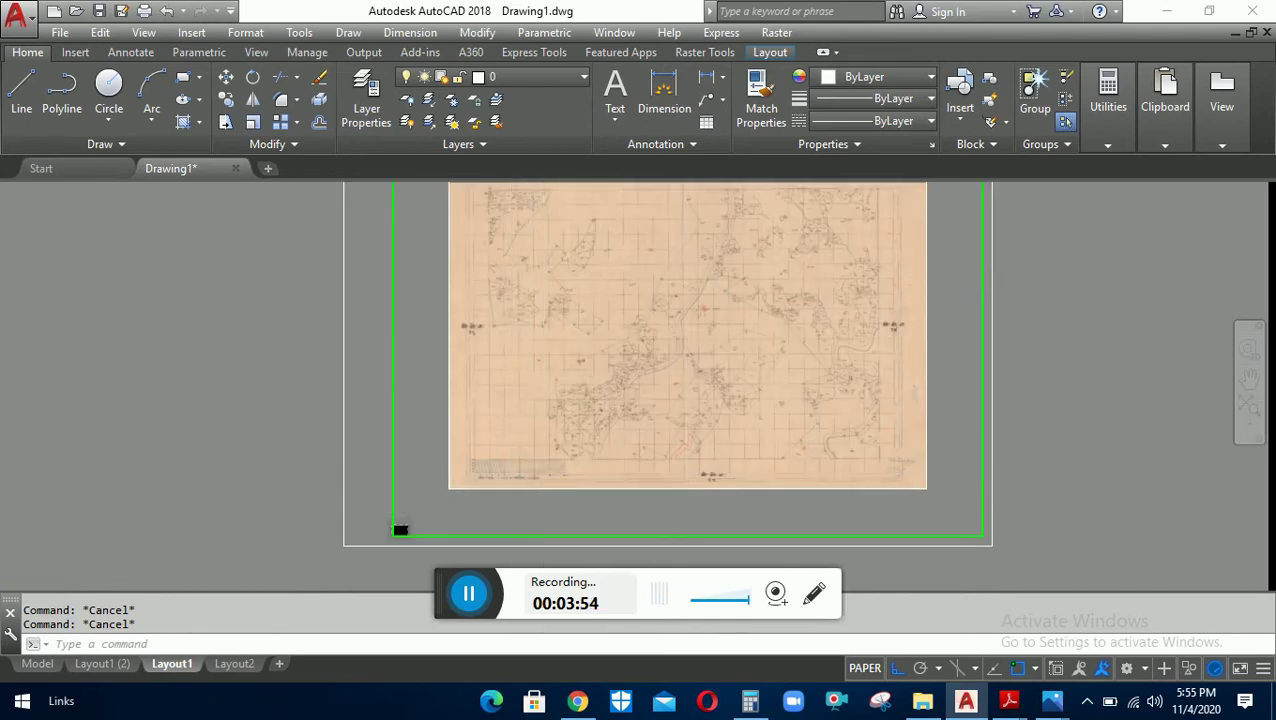
{"action": "scroll", "coordinate": [546, 500], "scroll_direction": "up", "scroll_amount": 3}
{"action": "scroll", "coordinate": [546, 500], "scroll_direction": "up", "scroll_amount": 2}
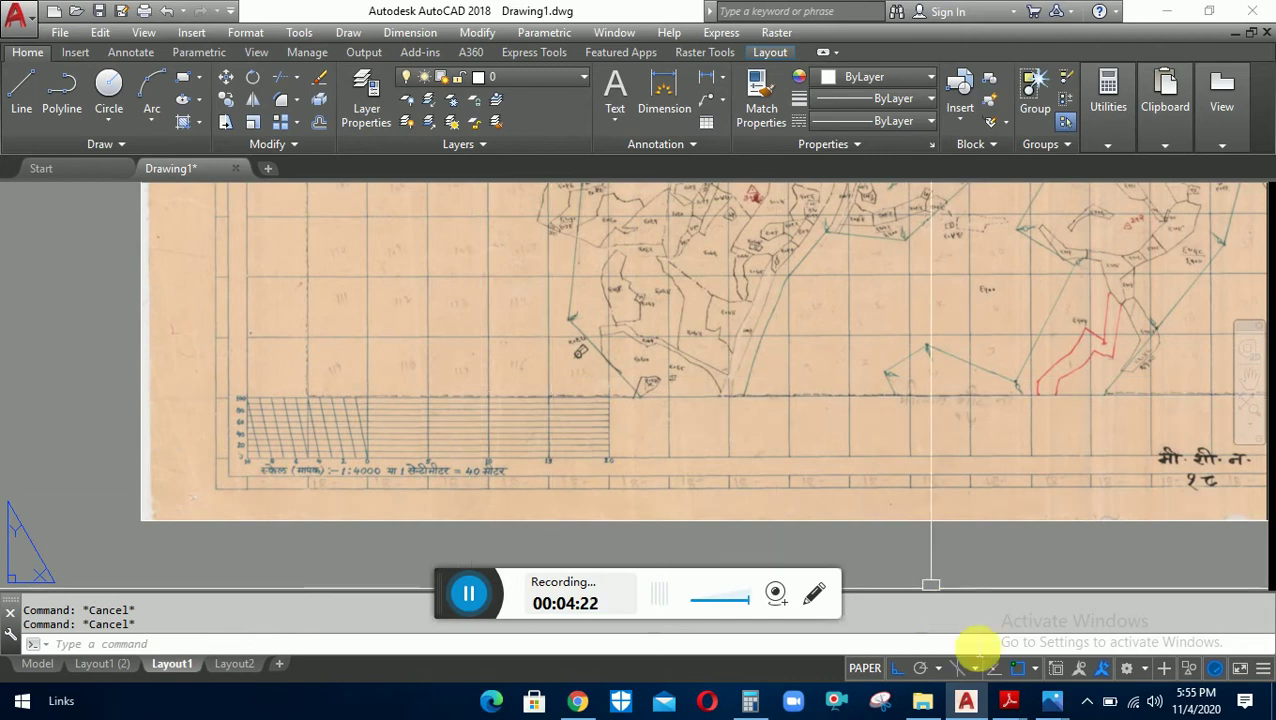
{"action": "mouse_move", "coordinate": [1050, 701]}
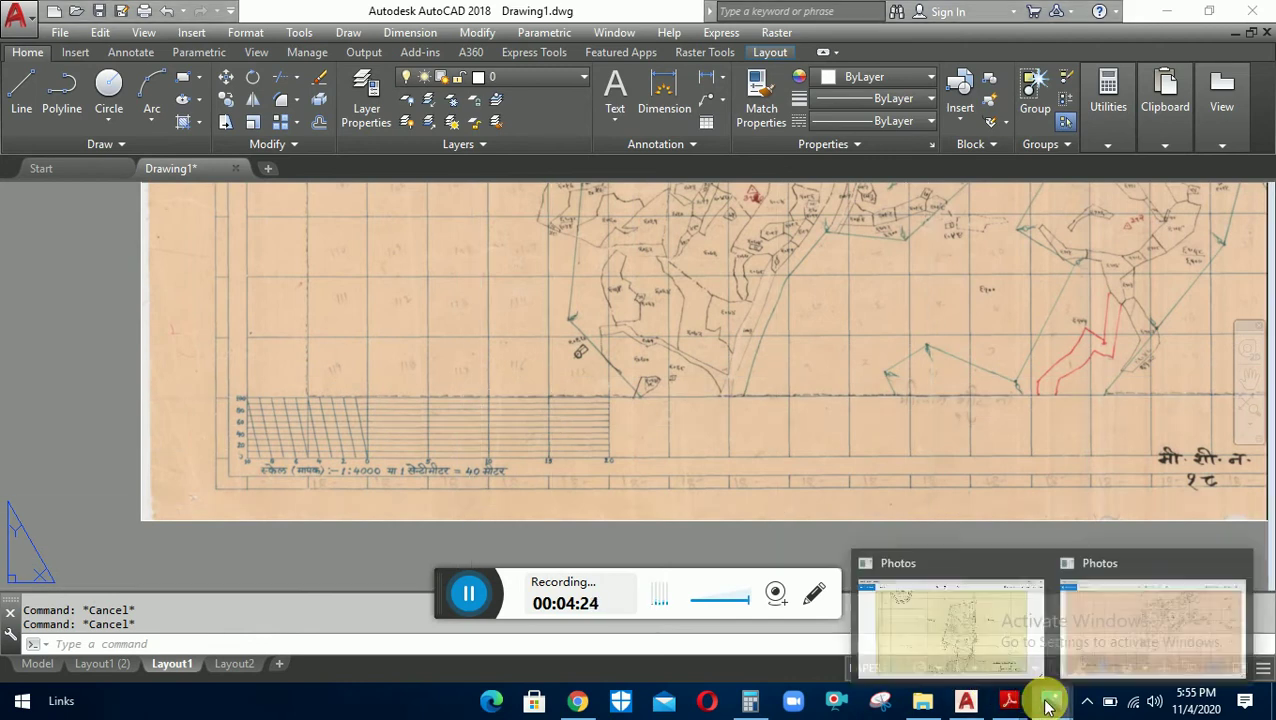
Bring 02_Dangikheda.jpg forward and zoom in and out on its lower-right scale bar and legend
{"action": "left_click", "coordinate": [1003, 663]}
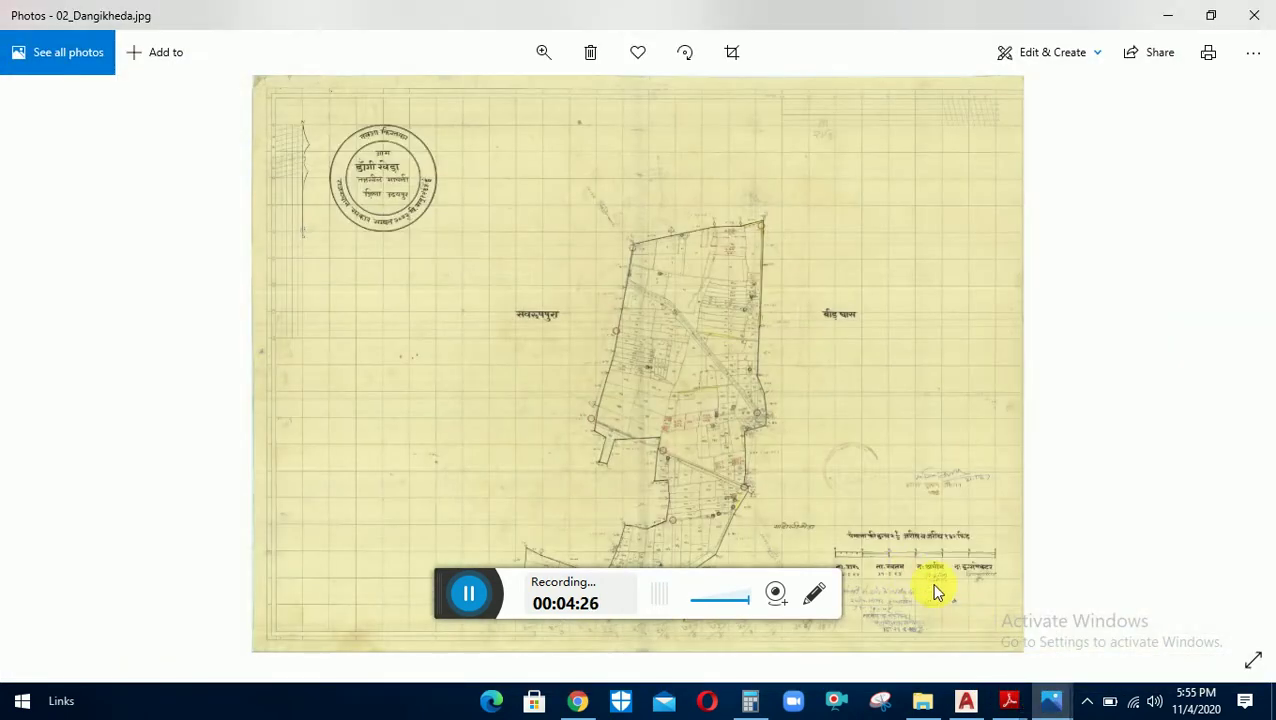
{"action": "scroll", "coordinate": [1000, 570], "scroll_direction": "up", "scroll_amount": 2}
{"action": "scroll", "coordinate": [1063, 523], "scroll_direction": "up", "scroll_amount": 2}
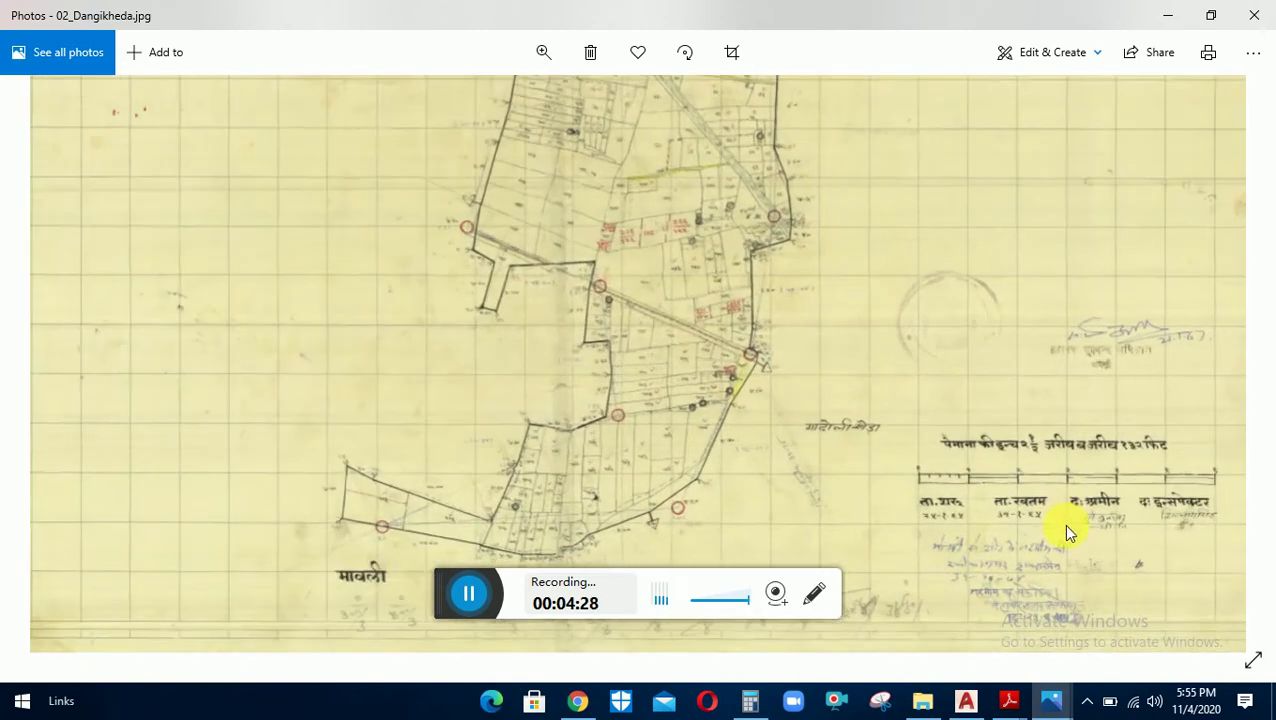
{"action": "scroll", "coordinate": [1078, 503], "scroll_direction": "up", "scroll_amount": 1}
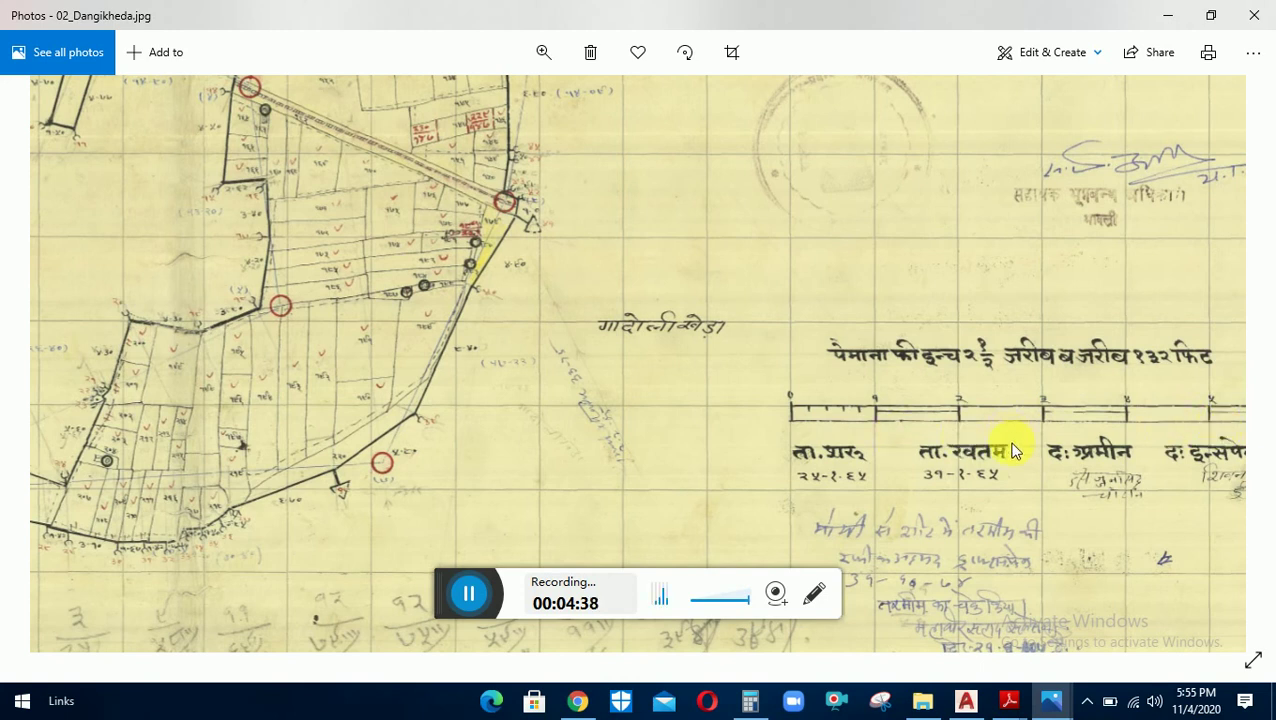
{"action": "scroll", "coordinate": [853, 450], "scroll_direction": "down", "scroll_amount": 2}
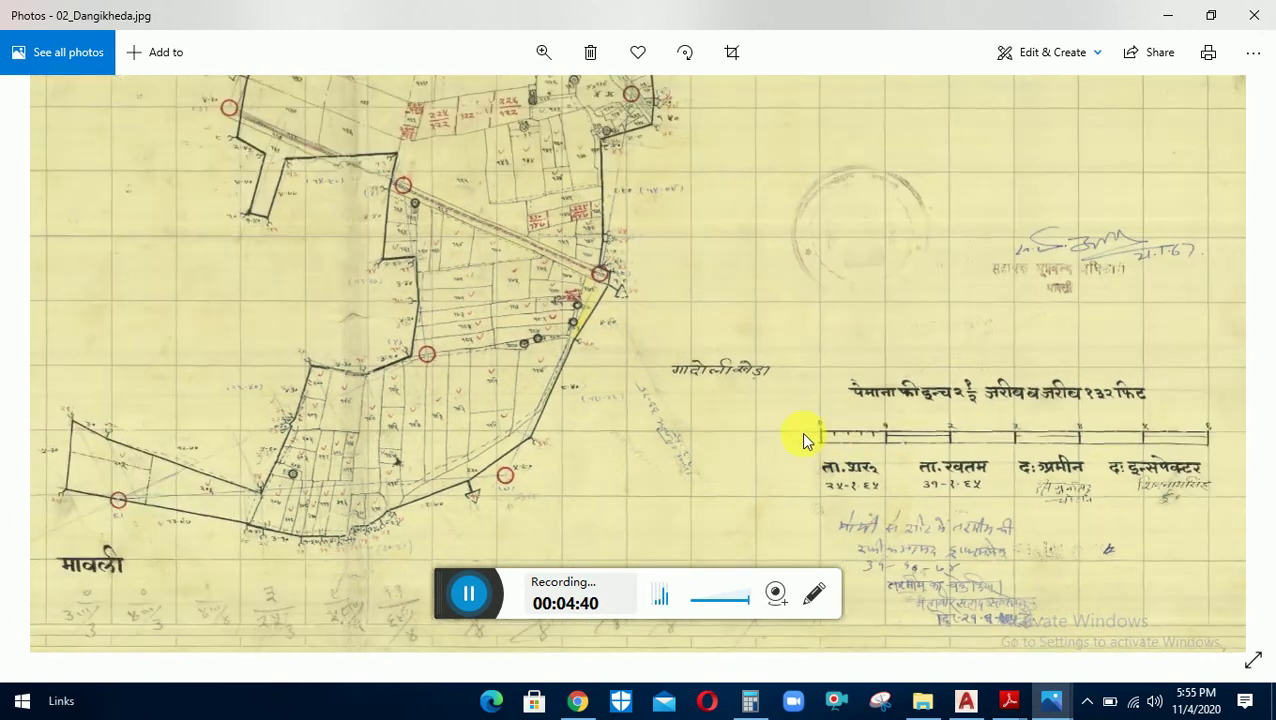
{"action": "scroll", "coordinate": [800, 432], "scroll_direction": "down", "scroll_amount": 2}
{"action": "scroll", "coordinate": [1200, 440], "scroll_direction": "down", "scroll_amount": 1}
{"action": "scroll", "coordinate": [1126, 385], "scroll_direction": "up", "scroll_amount": 2}
{"action": "scroll", "coordinate": [1146, 385], "scroll_direction": "up", "scroll_amount": 2}
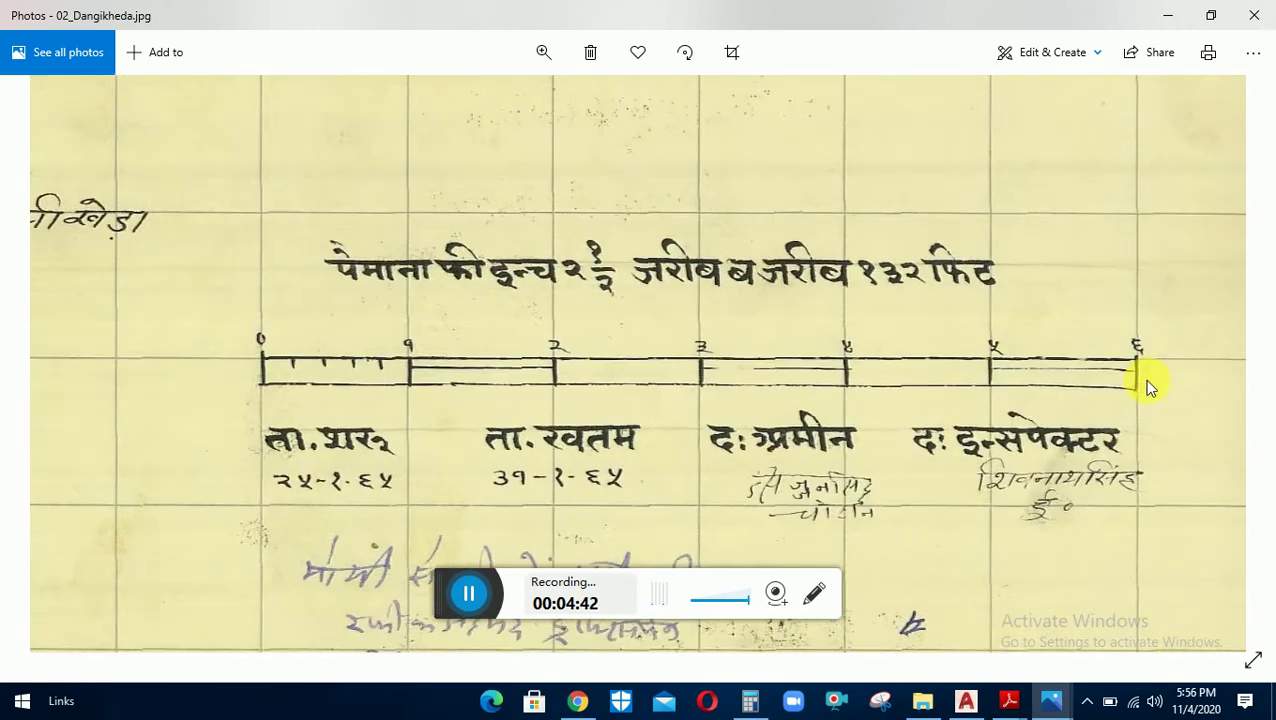
{"action": "scroll", "coordinate": [1150, 393], "scroll_direction": "up", "scroll_amount": 1}
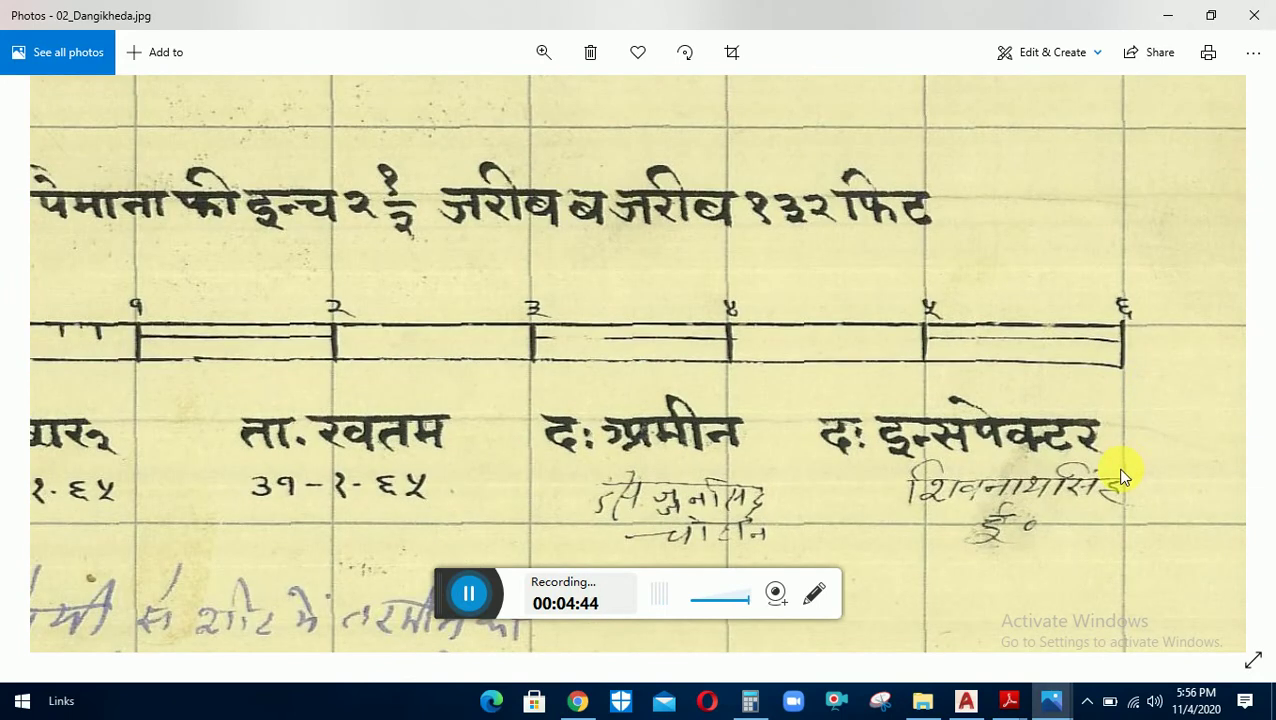
{"action": "scroll", "coordinate": [1122, 477], "scroll_direction": "down", "scroll_amount": 1}
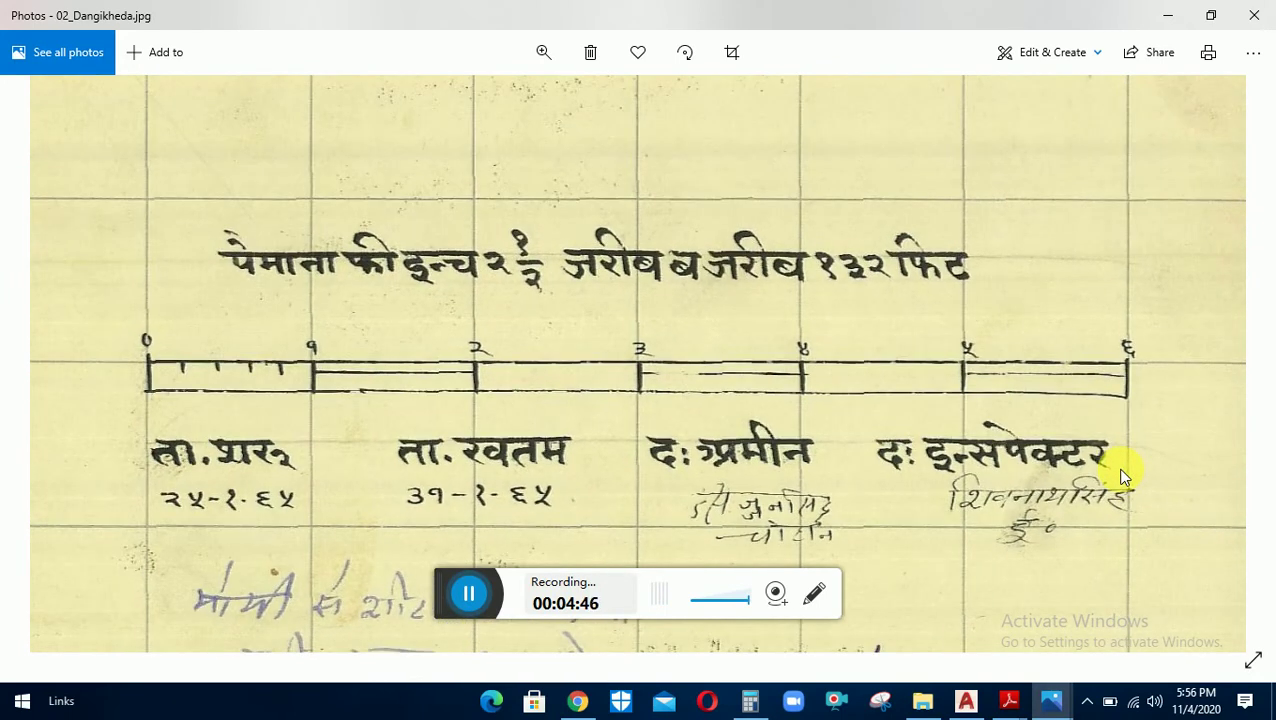
{"action": "scroll", "coordinate": [1120, 477], "scroll_direction": "down", "scroll_amount": 1}
{"action": "scroll", "coordinate": [1119, 484], "scroll_direction": "down", "scroll_amount": 2}
{"action": "scroll", "coordinate": [1092, 497], "scroll_direction": "down", "scroll_amount": 1}
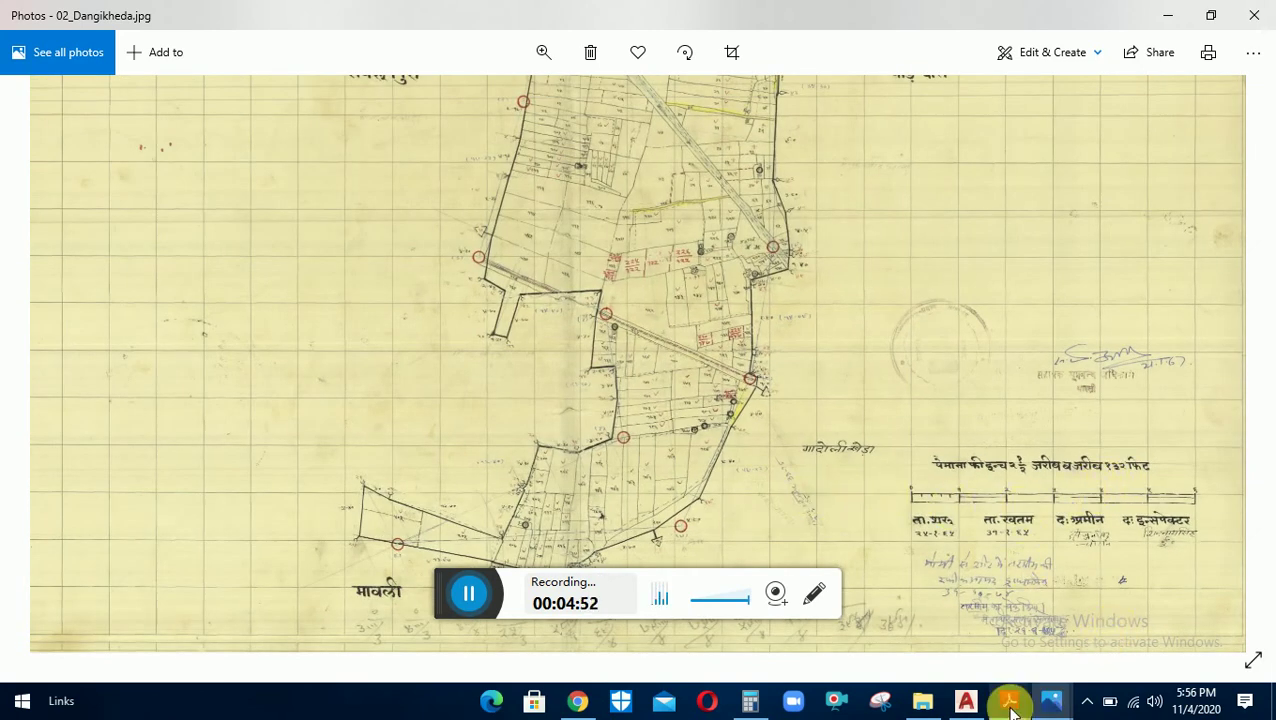
Back in AutoCAD, open 2103 Diversion Phase 2.dwg from the 2100 Diversion Works folder
{"action": "left_click", "coordinate": [966, 700]}
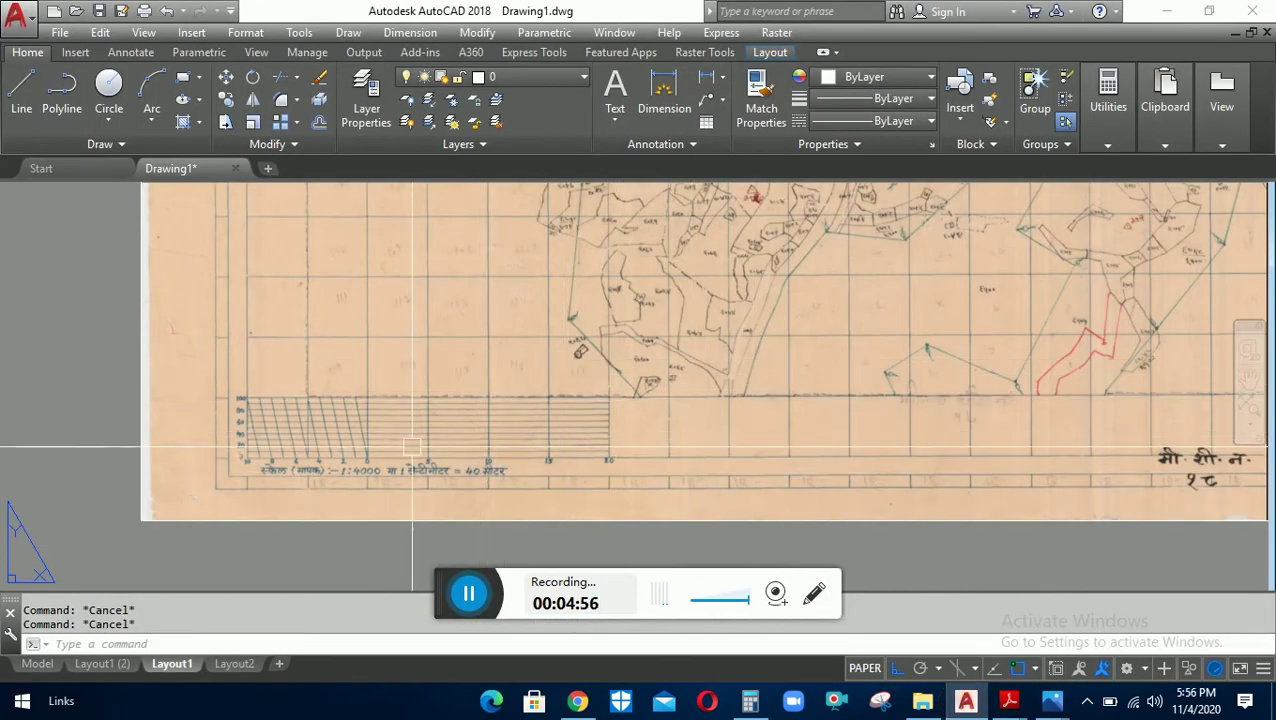
{"action": "scroll", "coordinate": [395, 432], "scroll_direction": "down", "scroll_amount": 1}
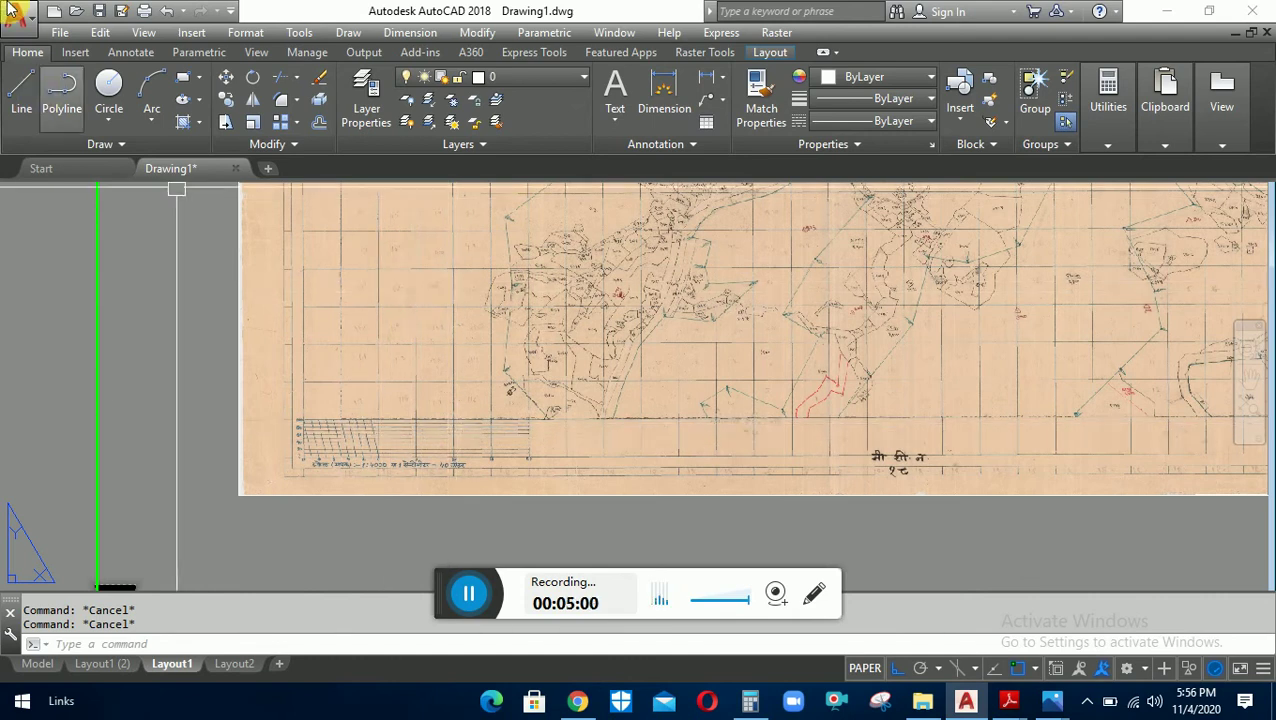
{"action": "left_click", "coordinate": [80, 14]}
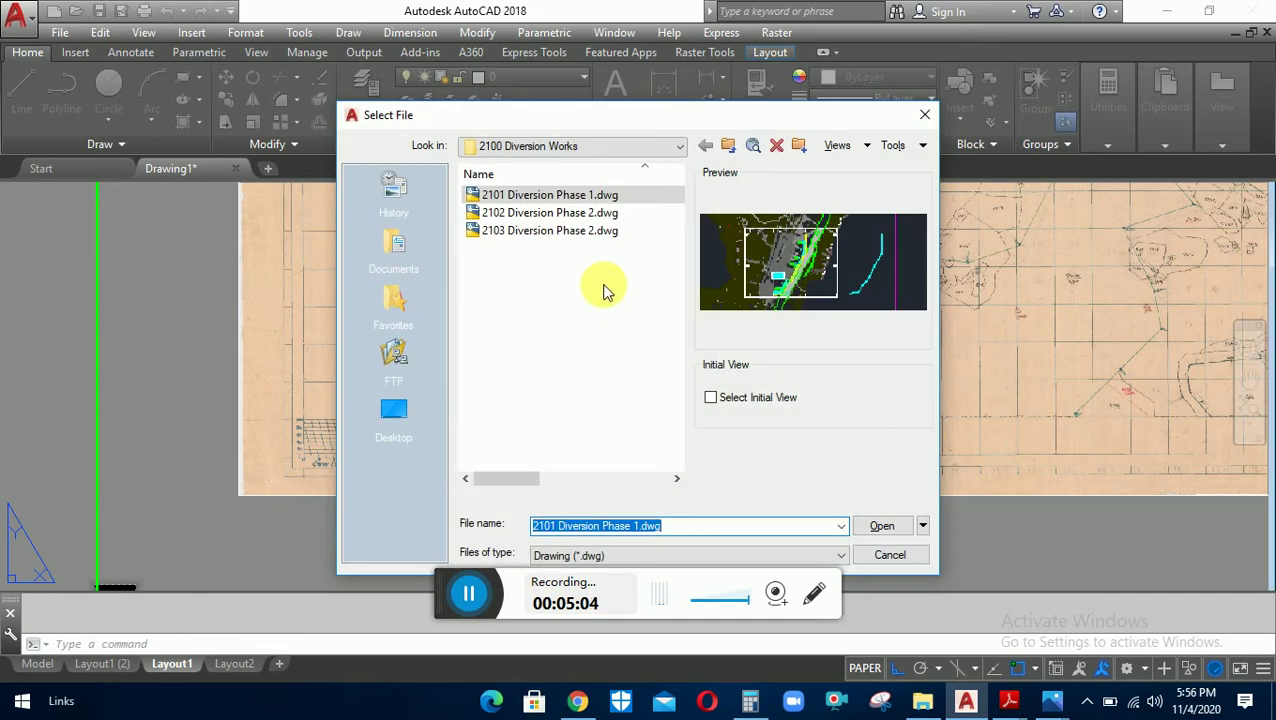
{"action": "left_click", "coordinate": [605, 218]}
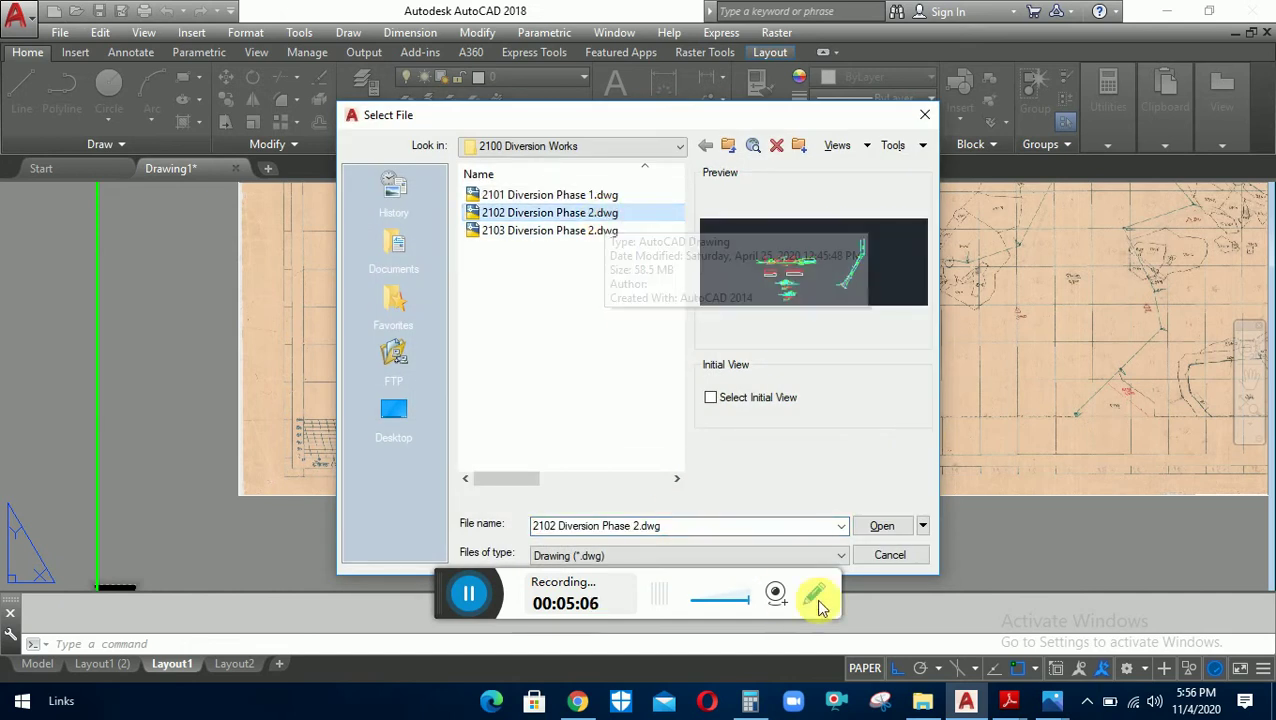
{"action": "left_click", "coordinate": [590, 236]}
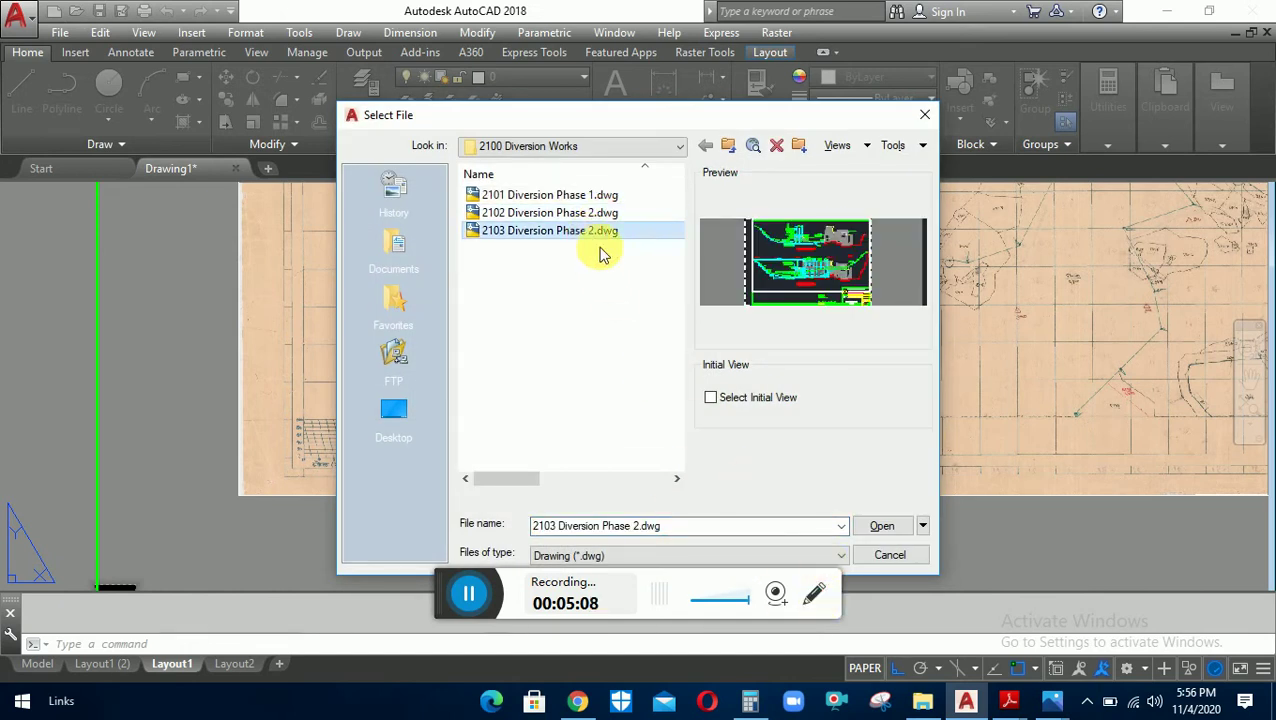
{"action": "left_click", "coordinate": [865, 534]}
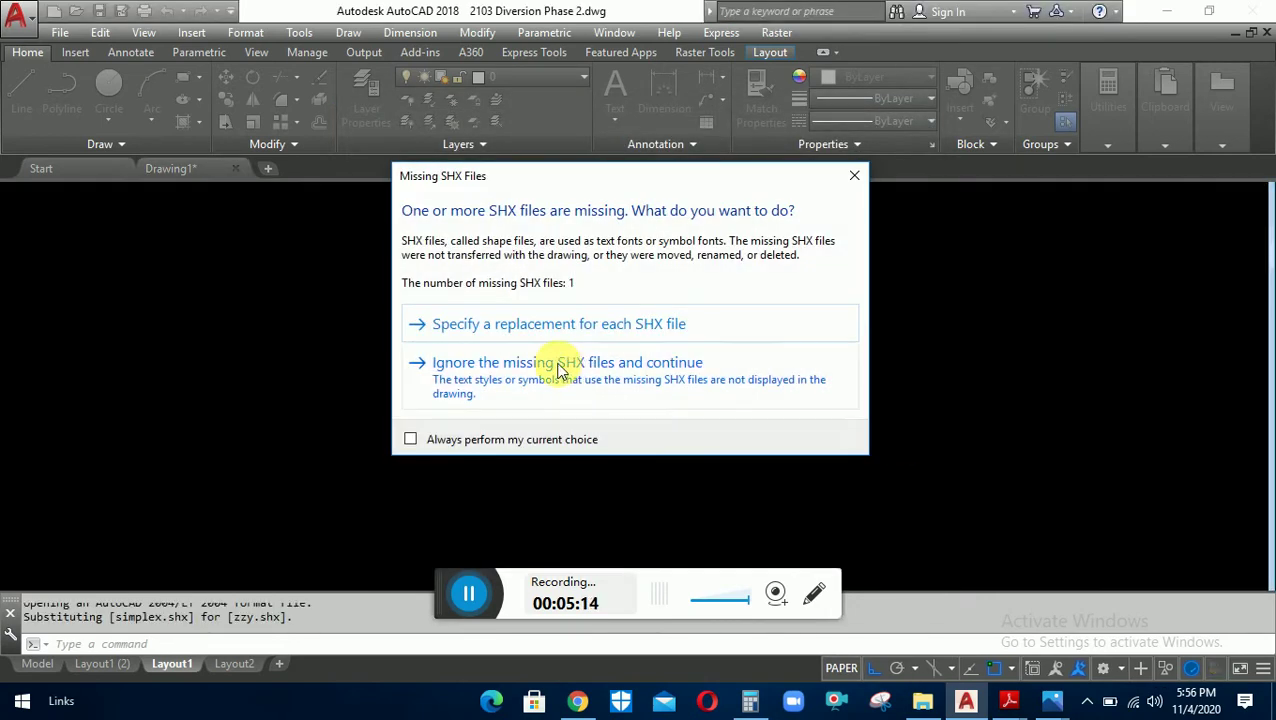
Skip the missing SHX and reference prompts, pan and zoom to the 1:1,500 scale bar, then glance at 01_Kaya.jpg
{"action": "left_click", "coordinate": [559, 368]}
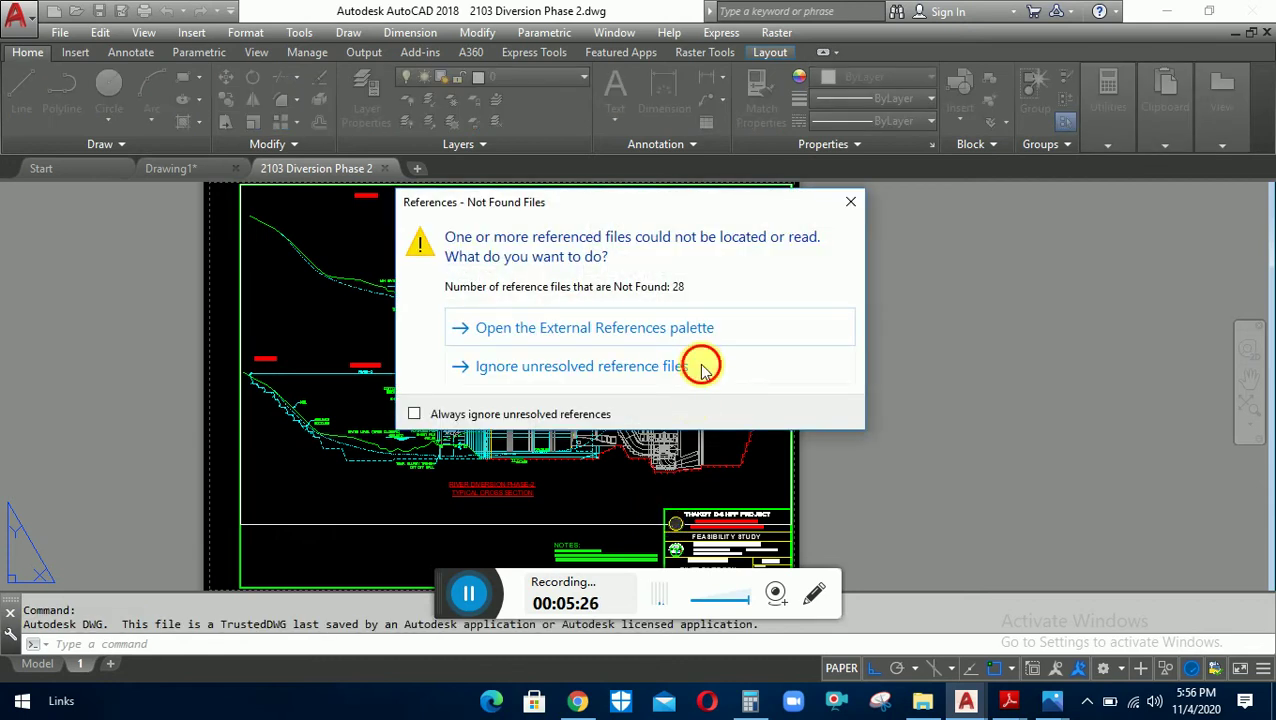
{"action": "left_click", "coordinate": [621, 363]}
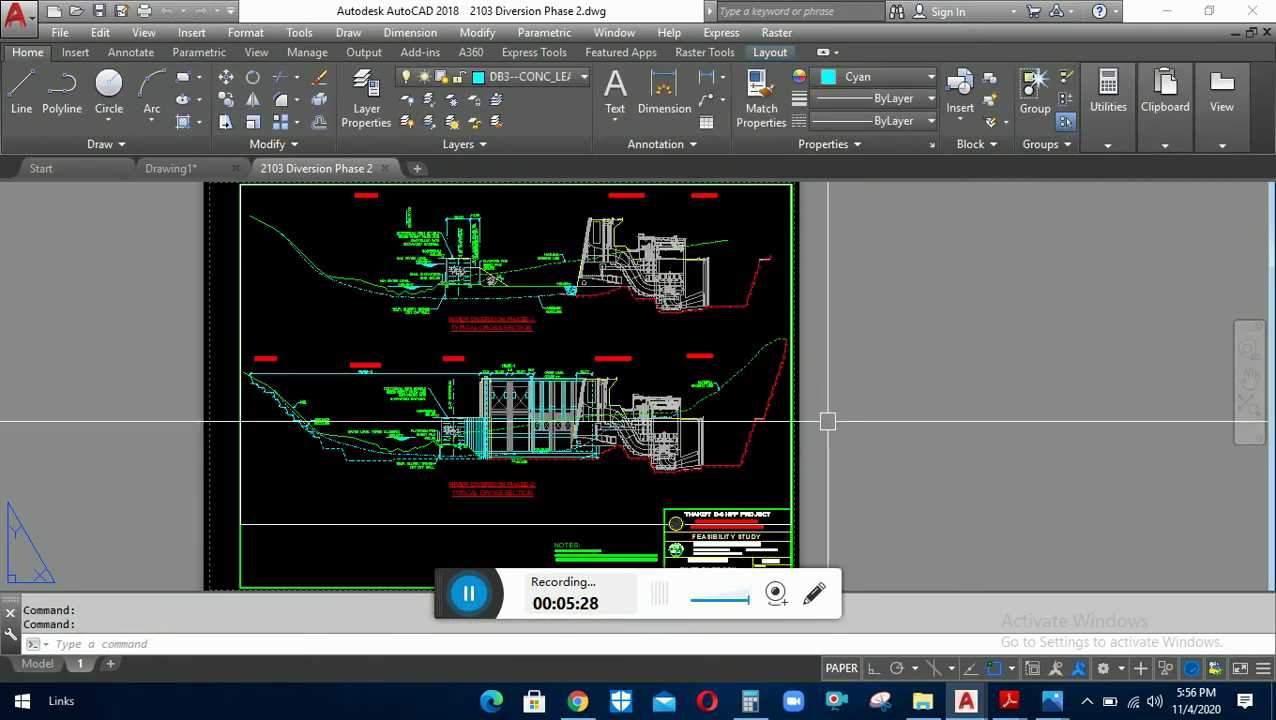
{"action": "type", "text": "p"}
{"action": "key", "text": "Return"}
{"action": "left_click_drag", "start_coordinate": [910, 510], "coordinate": [914, 346]}
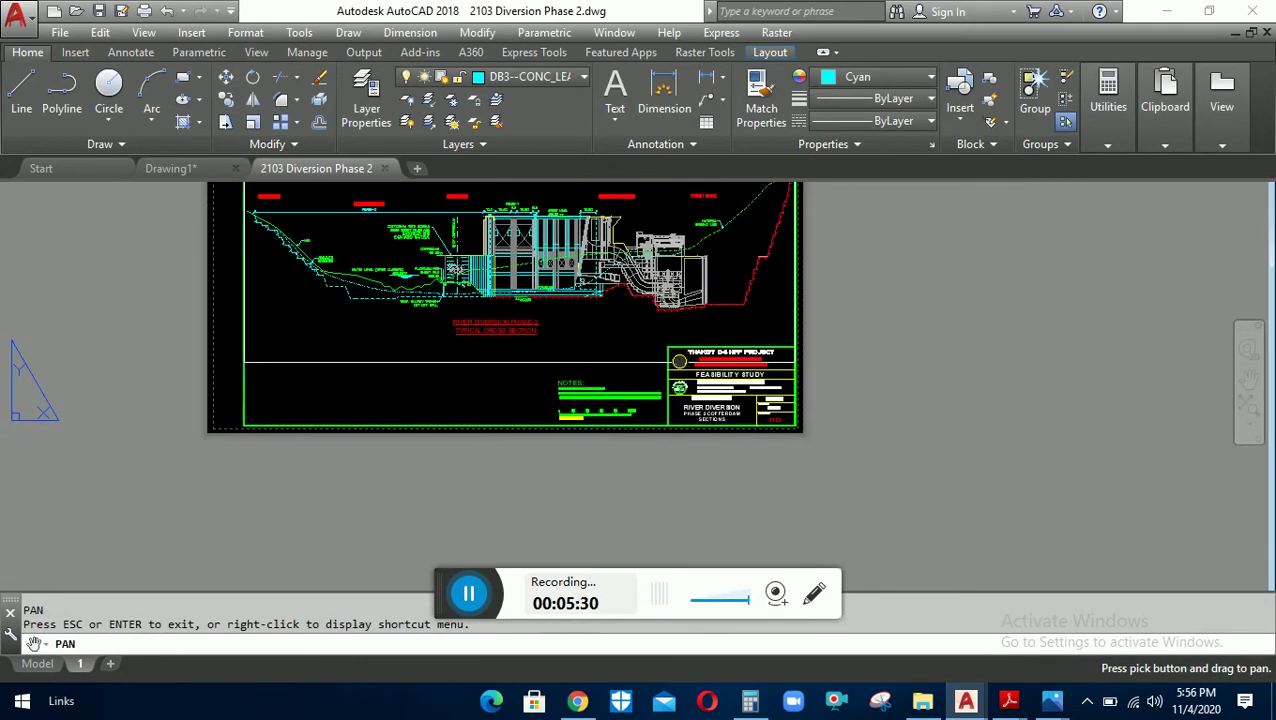
{"action": "scroll", "coordinate": [584, 412], "scroll_direction": "up", "scroll_amount": 5}
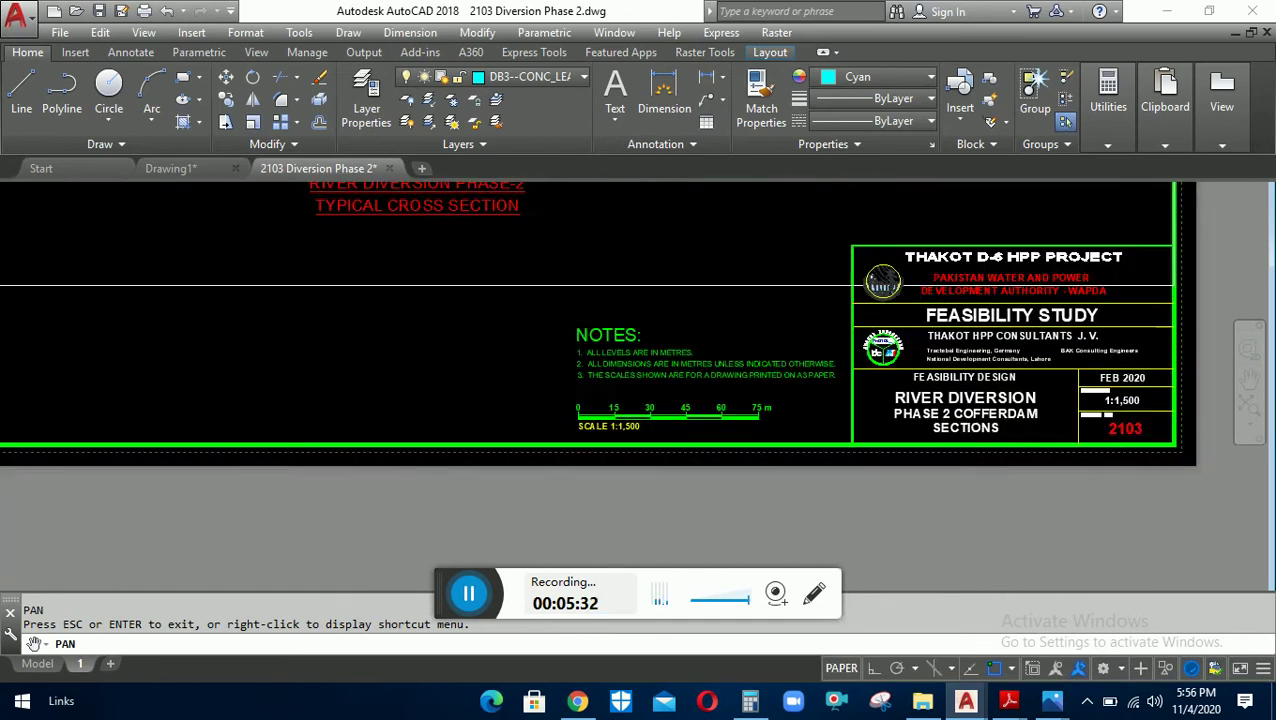
{"action": "scroll", "coordinate": [584, 412], "scroll_direction": "up", "scroll_amount": 4}
{"action": "scroll", "coordinate": [649, 420], "scroll_direction": "up", "scroll_amount": 2}
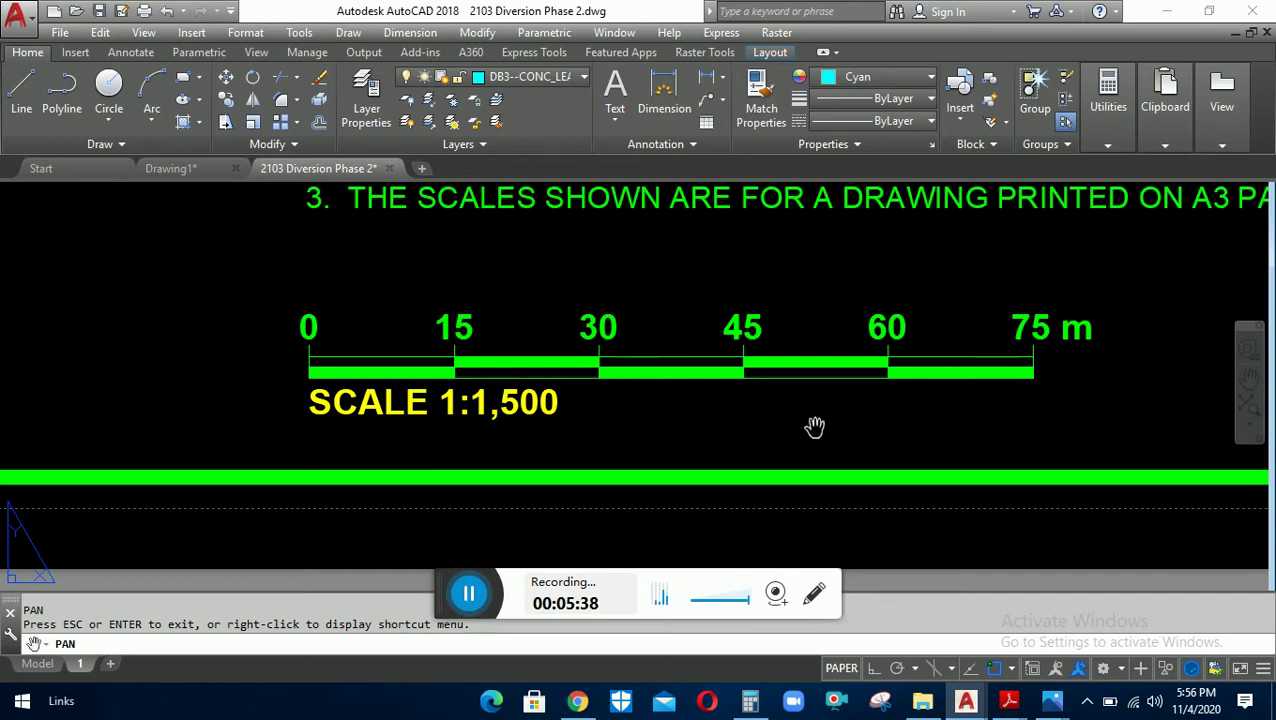
{"action": "mouse_move", "coordinate": [1052, 701]}
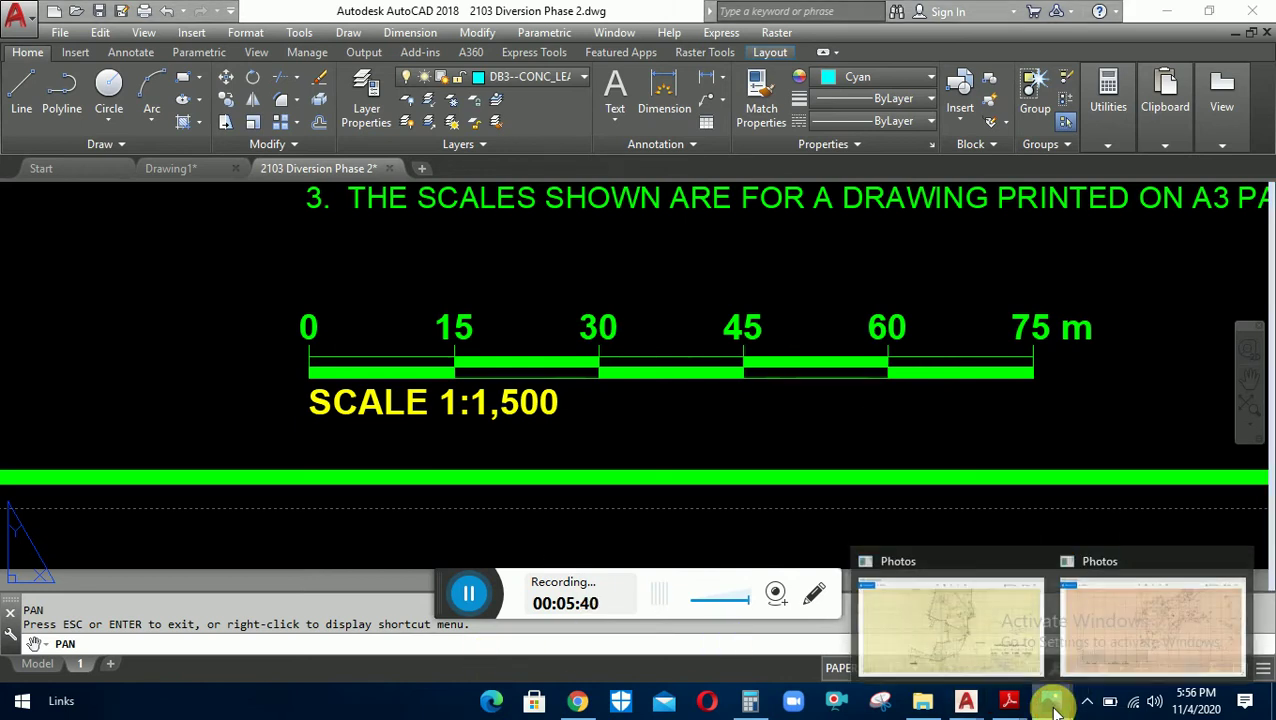
{"action": "left_click", "coordinate": [1090, 645]}
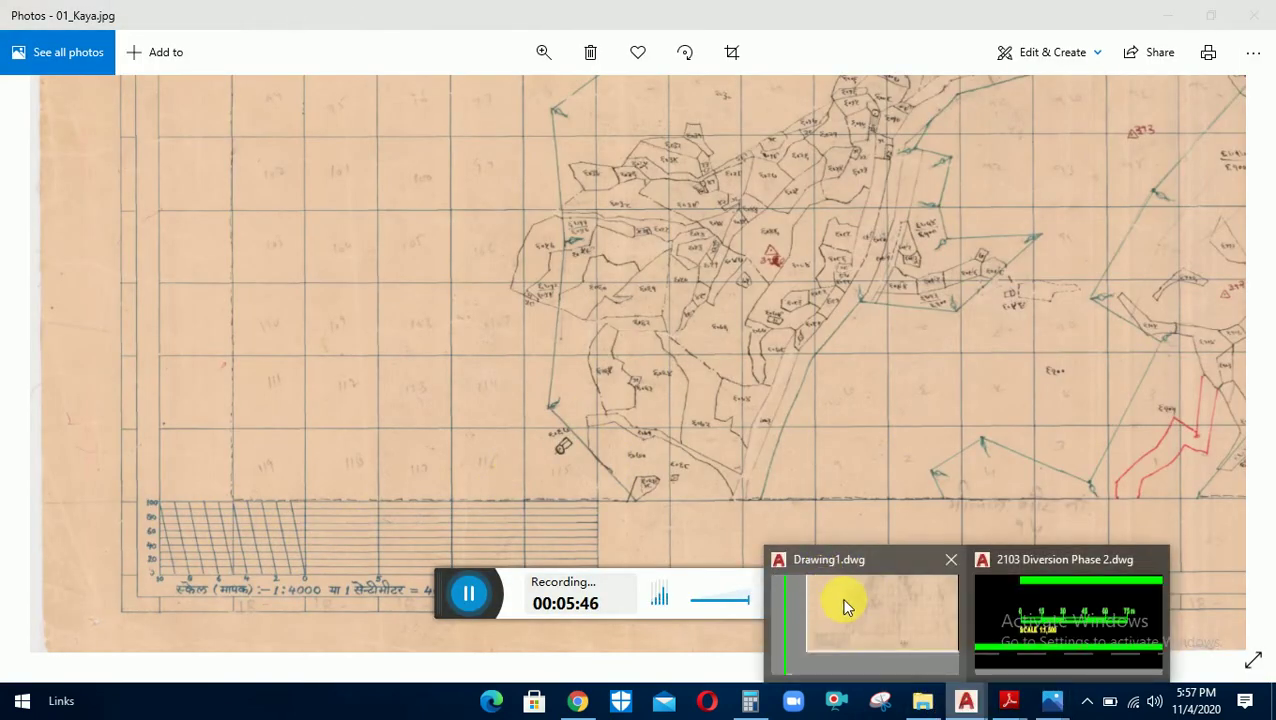
{"action": "left_click", "coordinate": [845, 608]}
Return to Drawing1.dwg with the Kaya and Dangikheda scans in model space
{"action": "left_click", "coordinate": [30, 663]}
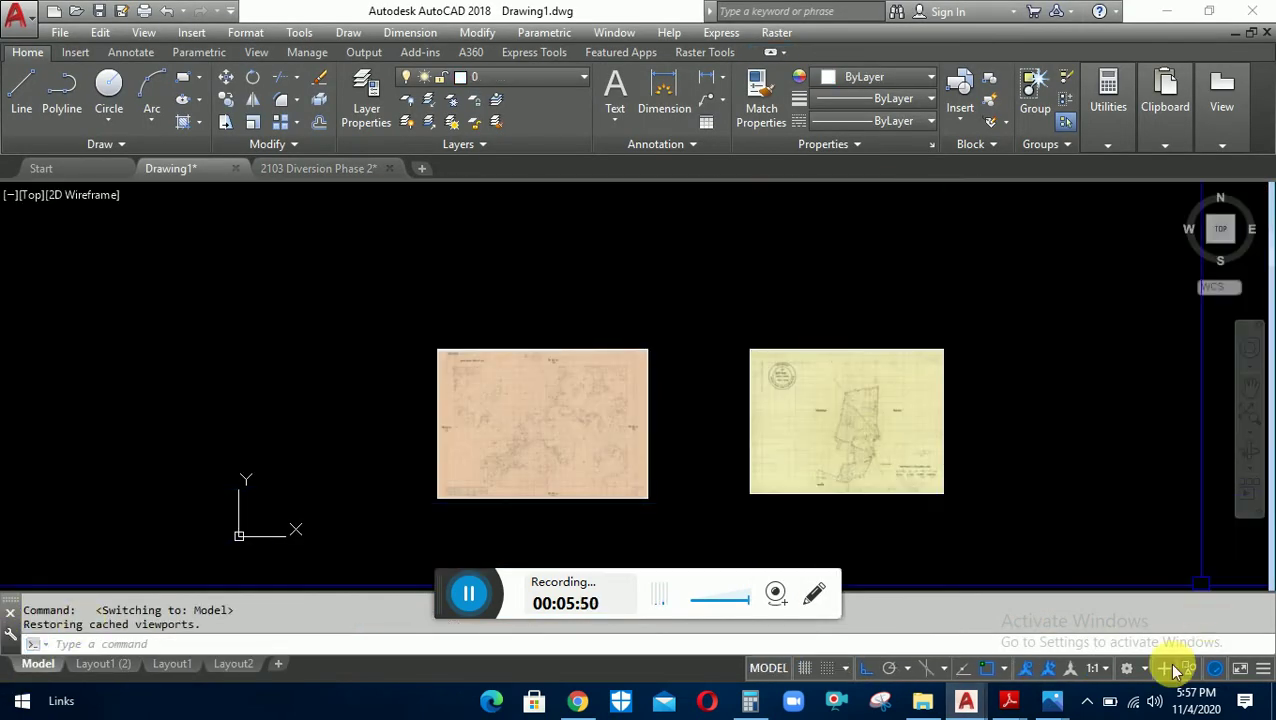
{"action": "mouse_move", "coordinate": [1051, 701]}
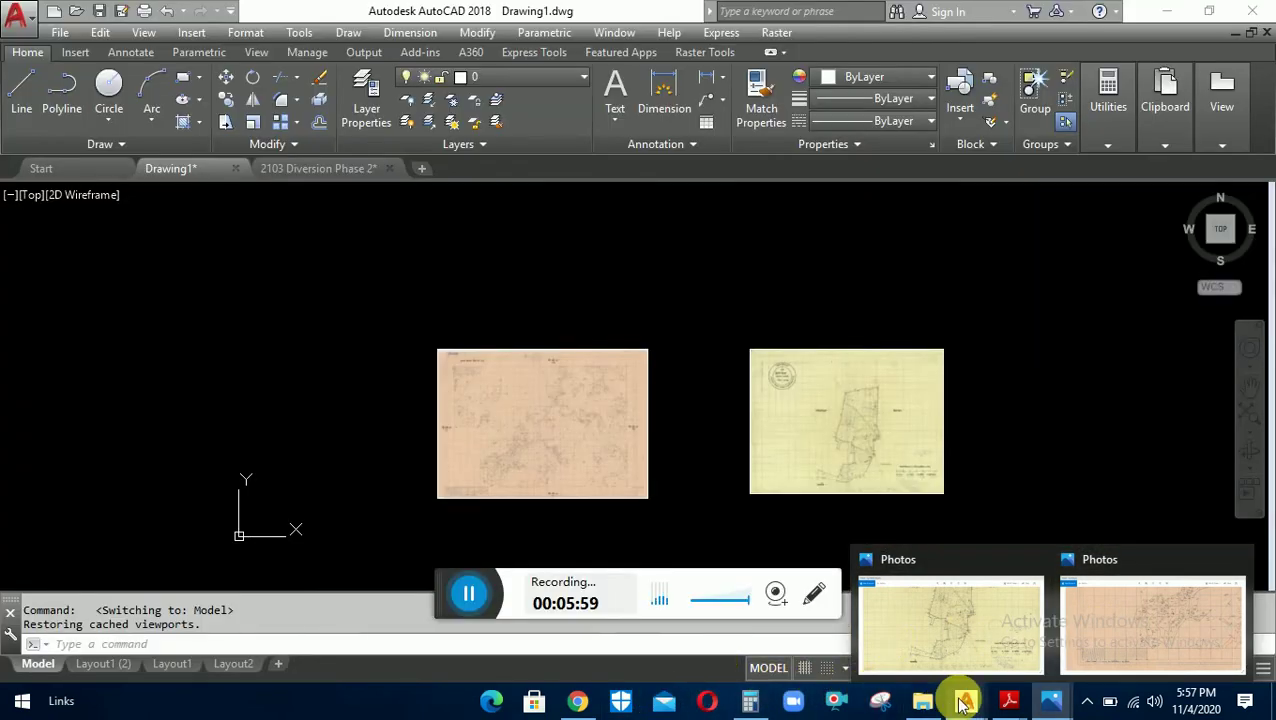
{"action": "left_click", "coordinate": [852, 632]}
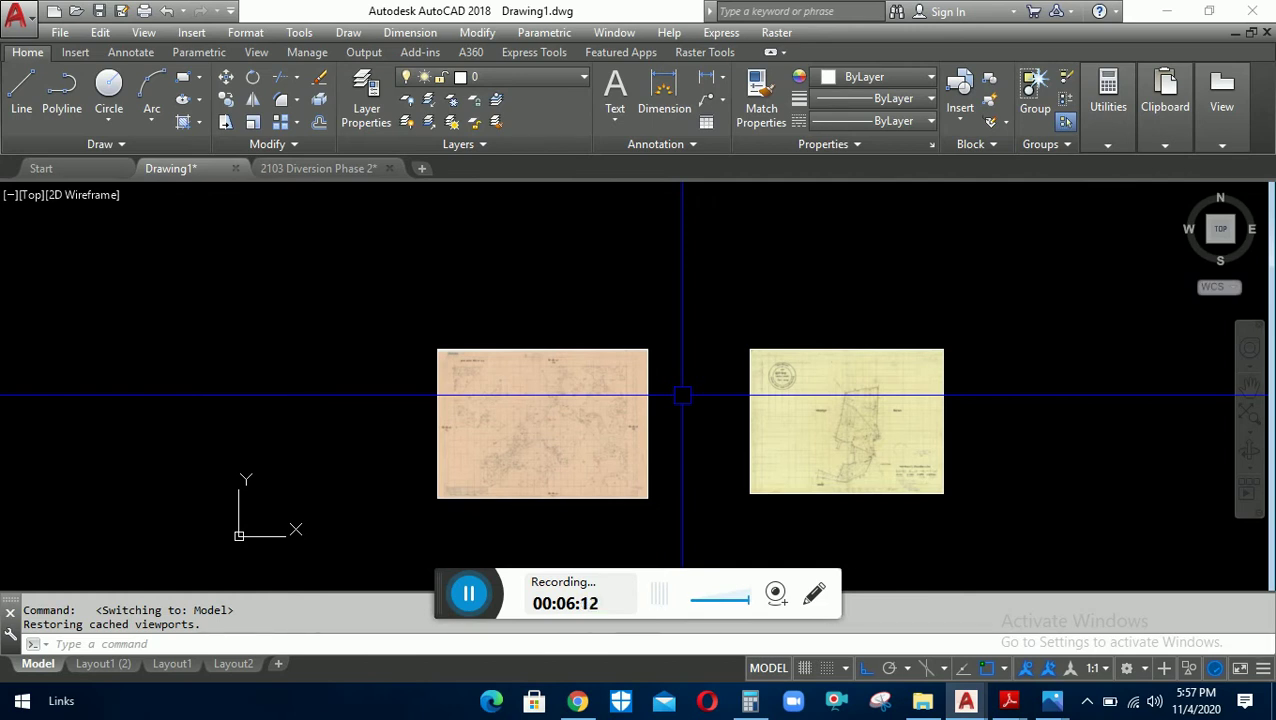
On Layout1, add linear dimensions across the sheet: 426.4090 wide and 297 high
{"action": "left_click", "coordinate": [170, 664]}
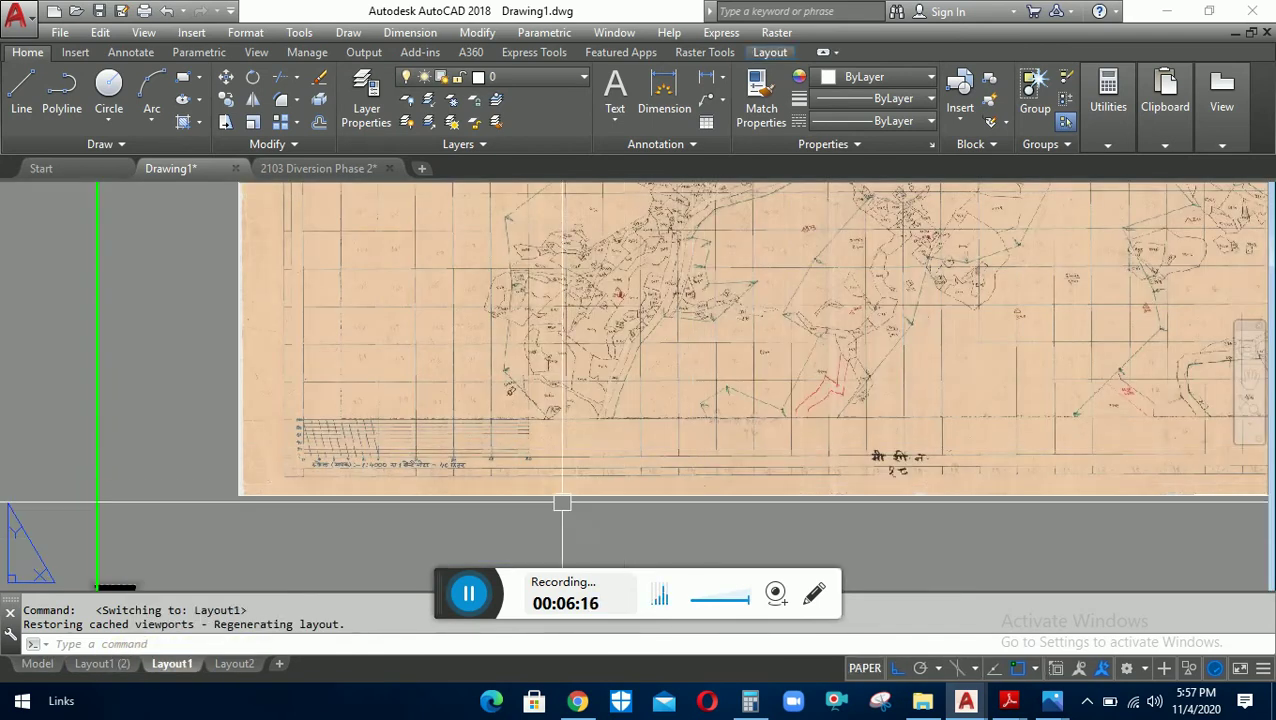
{"action": "scroll", "coordinate": [509, 518], "scroll_direction": "down", "scroll_amount": 4}
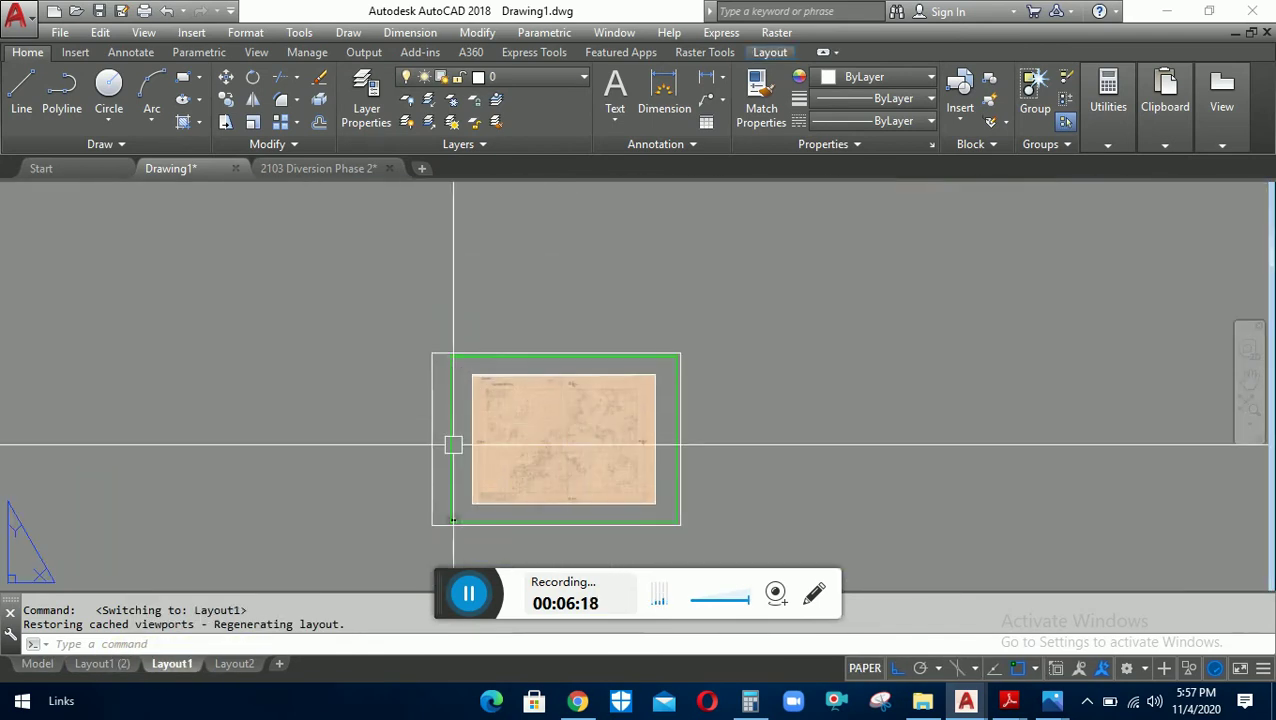
{"action": "scroll", "coordinate": [455, 444], "scroll_direction": "up", "scroll_amount": 2}
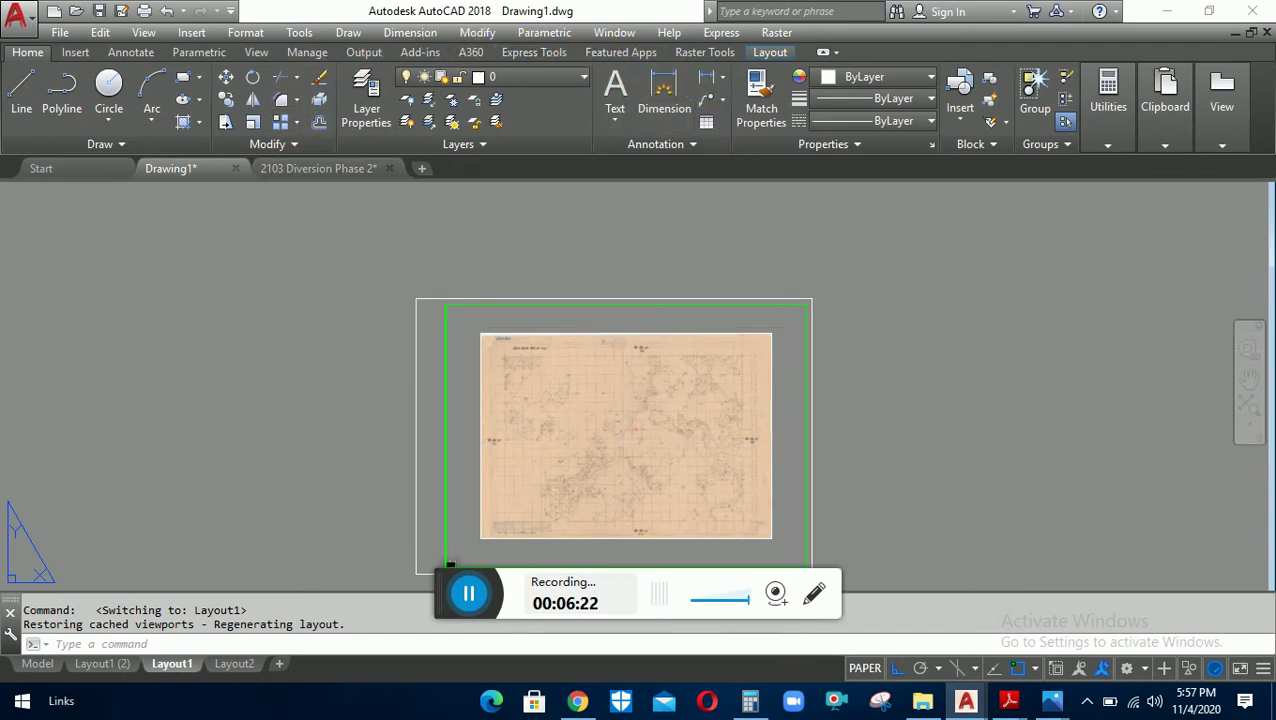
{"action": "left_click", "coordinate": [700, 88]}
{"action": "left_click", "coordinate": [645, 282]}
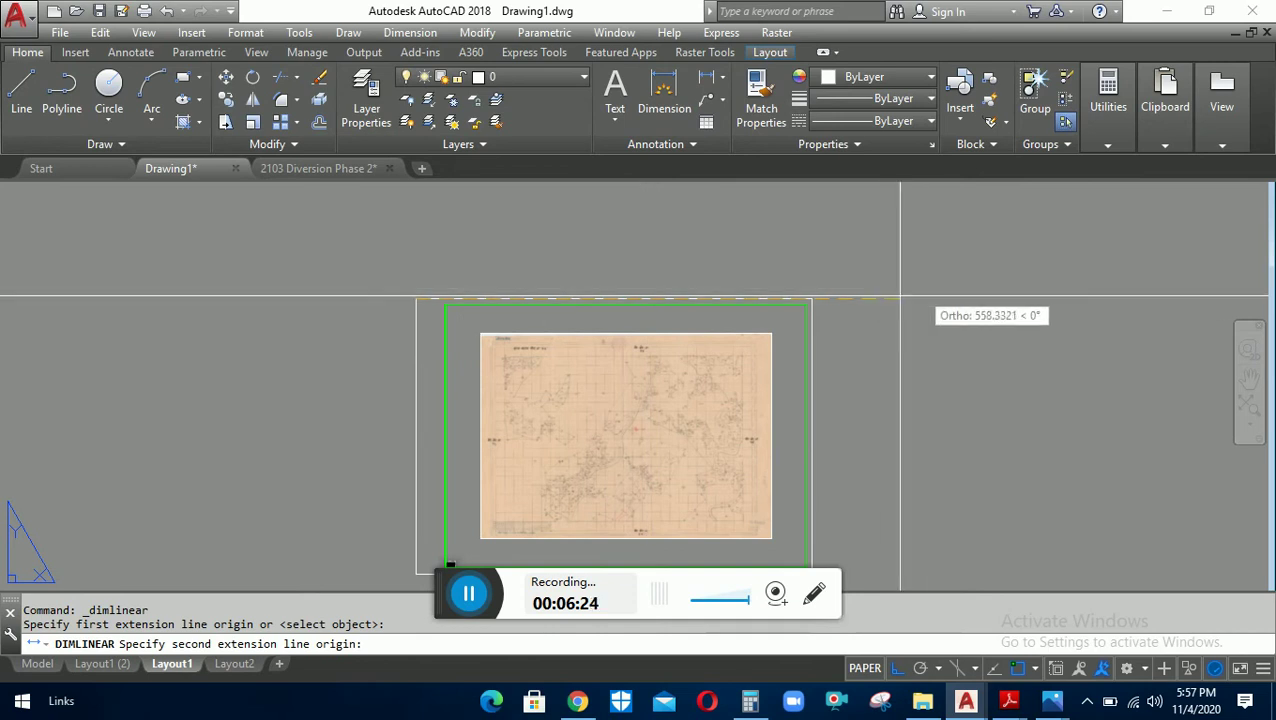
{"action": "left_click", "coordinate": [818, 299]}
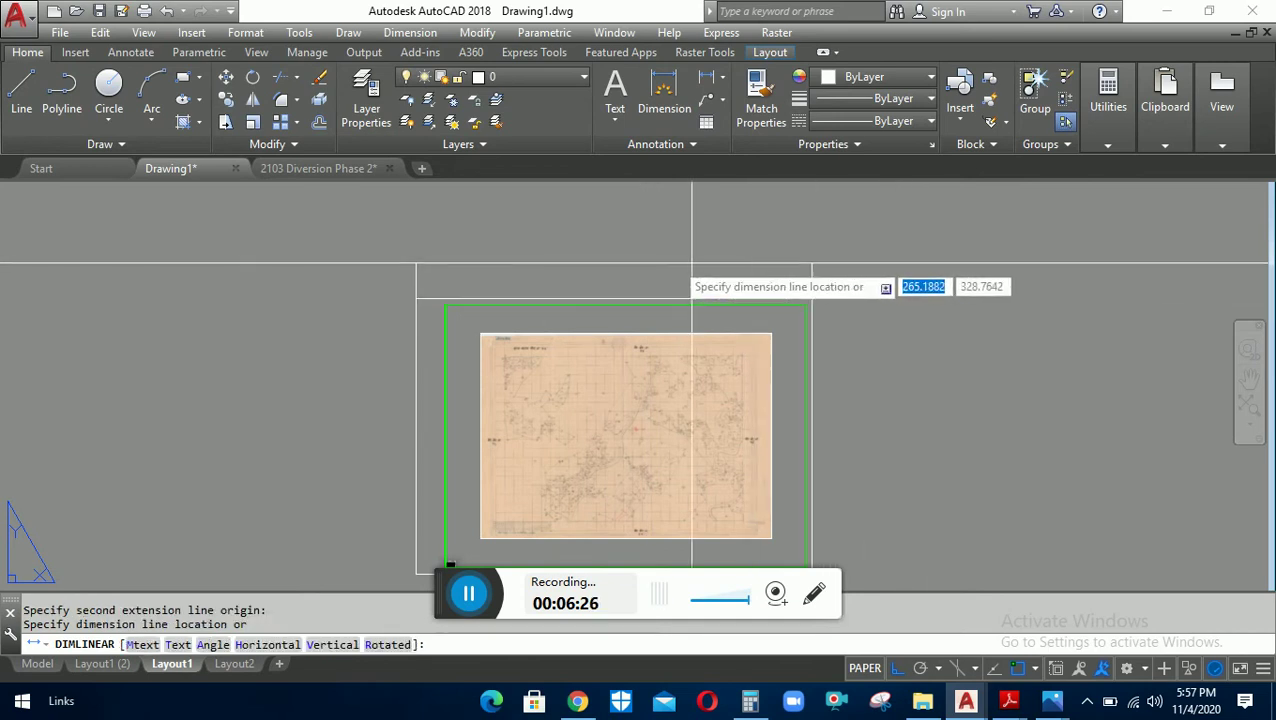
{"action": "left_click", "coordinate": [682, 280]}
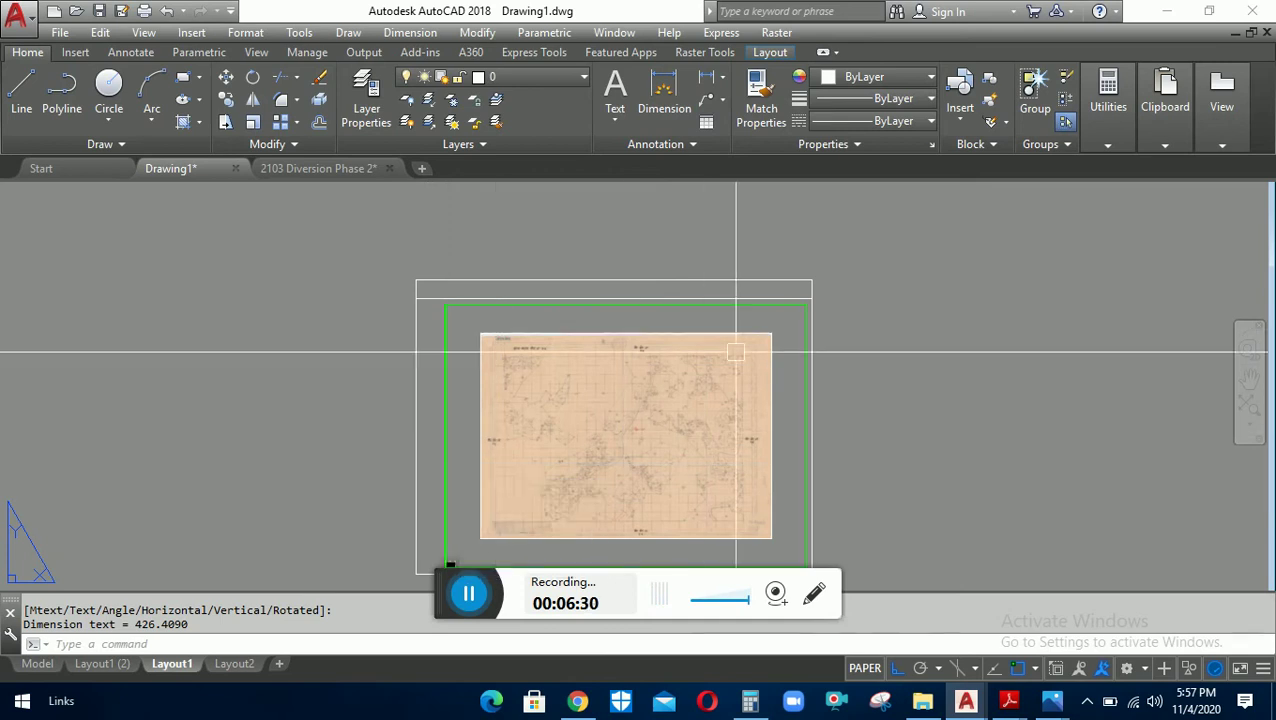
{"action": "key", "text": "Return"}
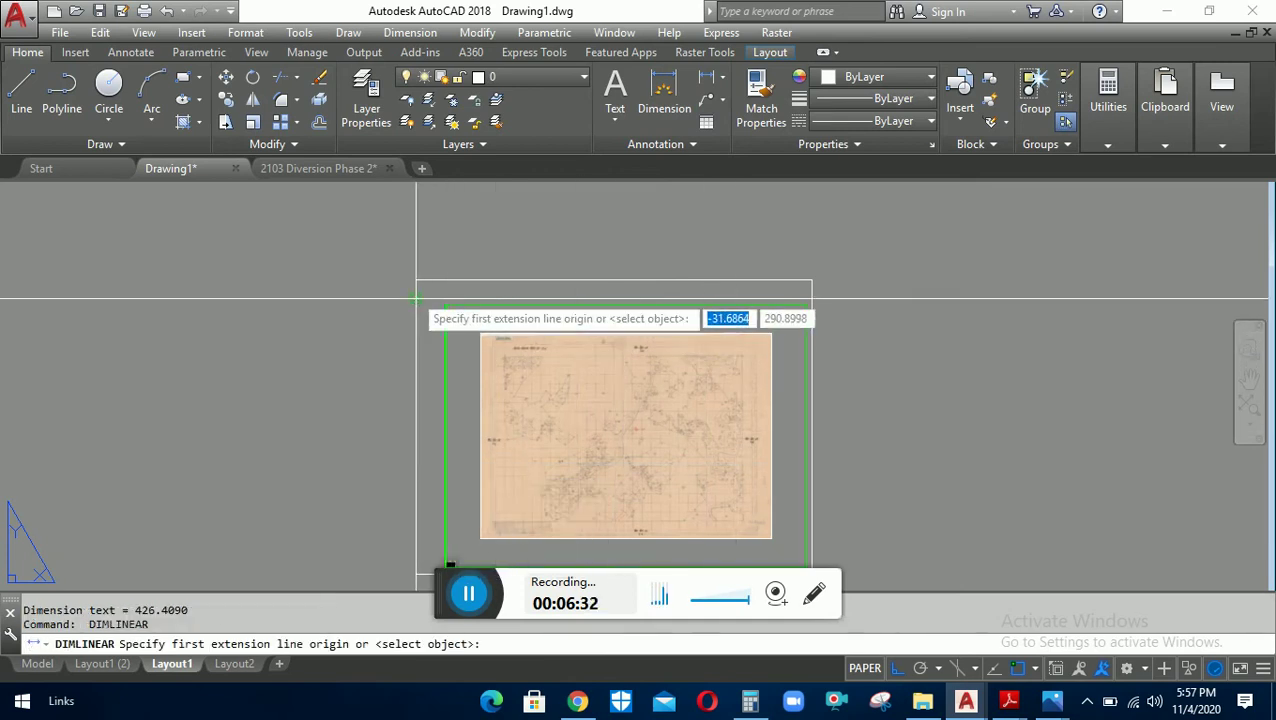
{"action": "left_click", "coordinate": [416, 281]}
{"action": "scroll", "coordinate": [416, 281], "scroll_direction": "down", "scroll_amount": 2}
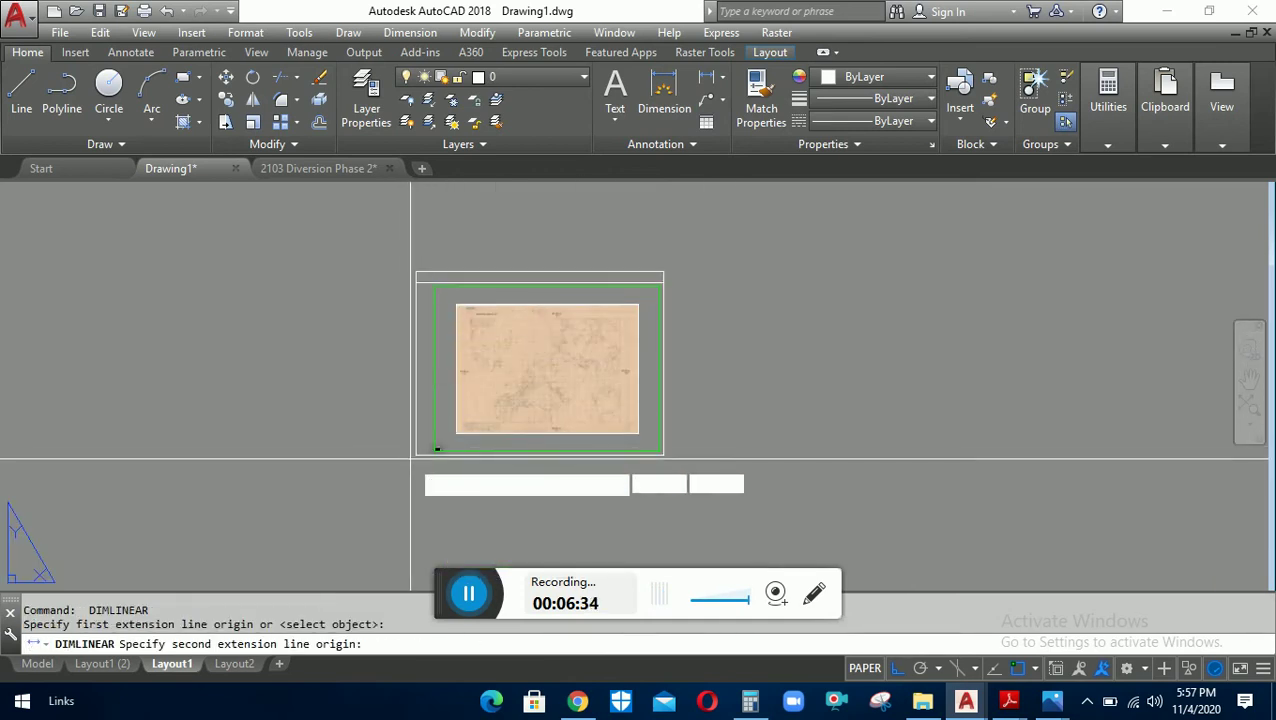
{"action": "left_click", "coordinate": [416, 452]}
{"action": "left_click", "coordinate": [383, 455]}
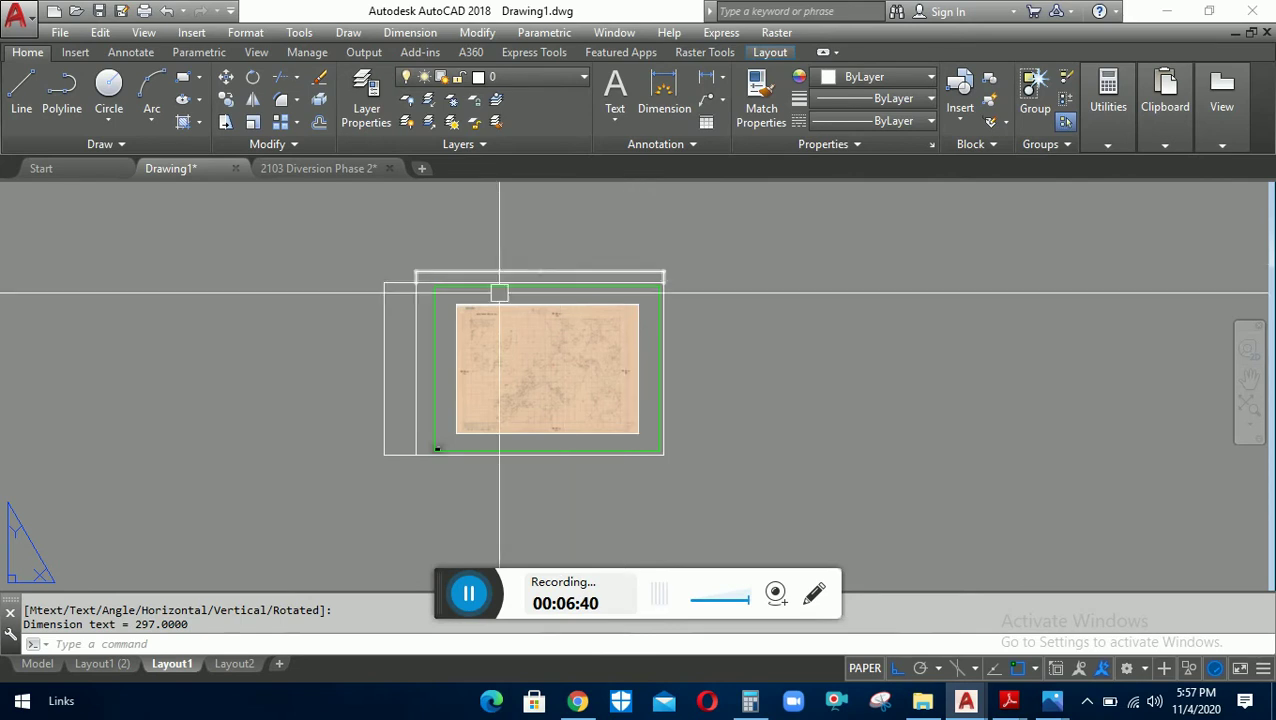
Stretch the sheet's left edge inward by 6.2 so the sheet is about 420 wide
{"action": "key", "text": "Escape"}
{"action": "type", "text": "s"}
{"action": "key", "text": "Return"}
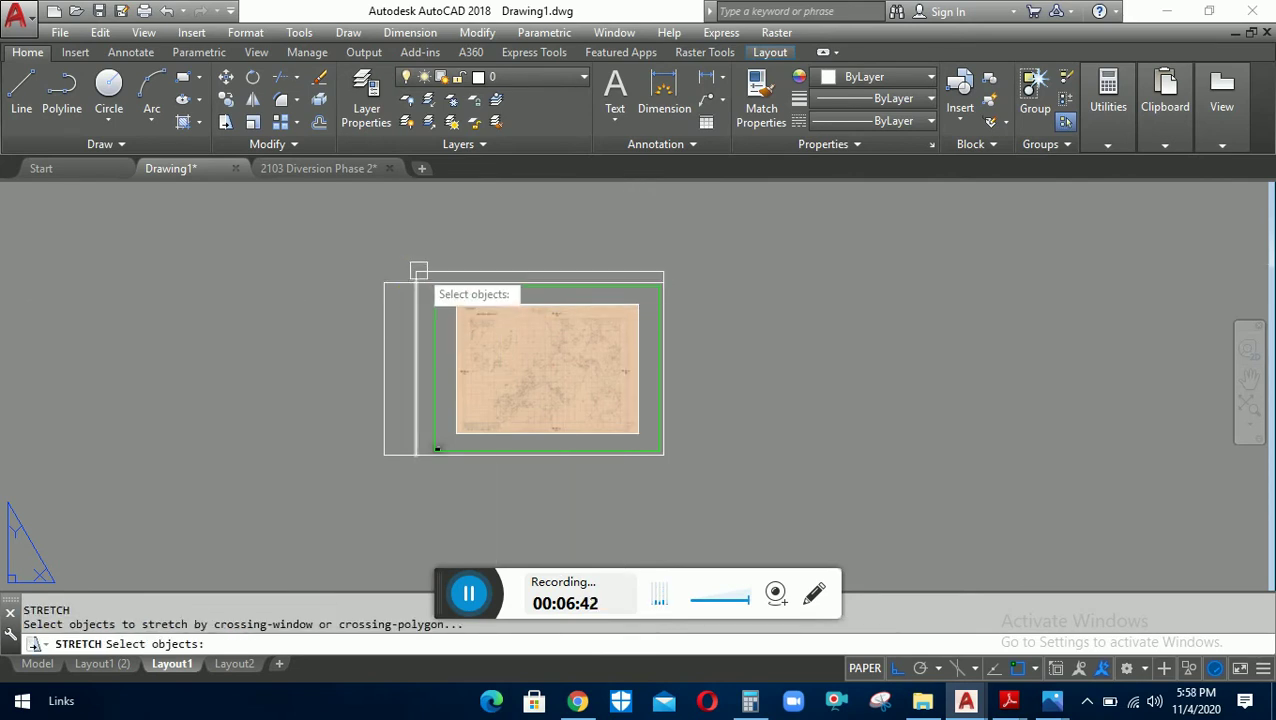
{"action": "left_click", "coordinate": [429, 250]}
{"action": "left_click", "coordinate": [405, 486]}
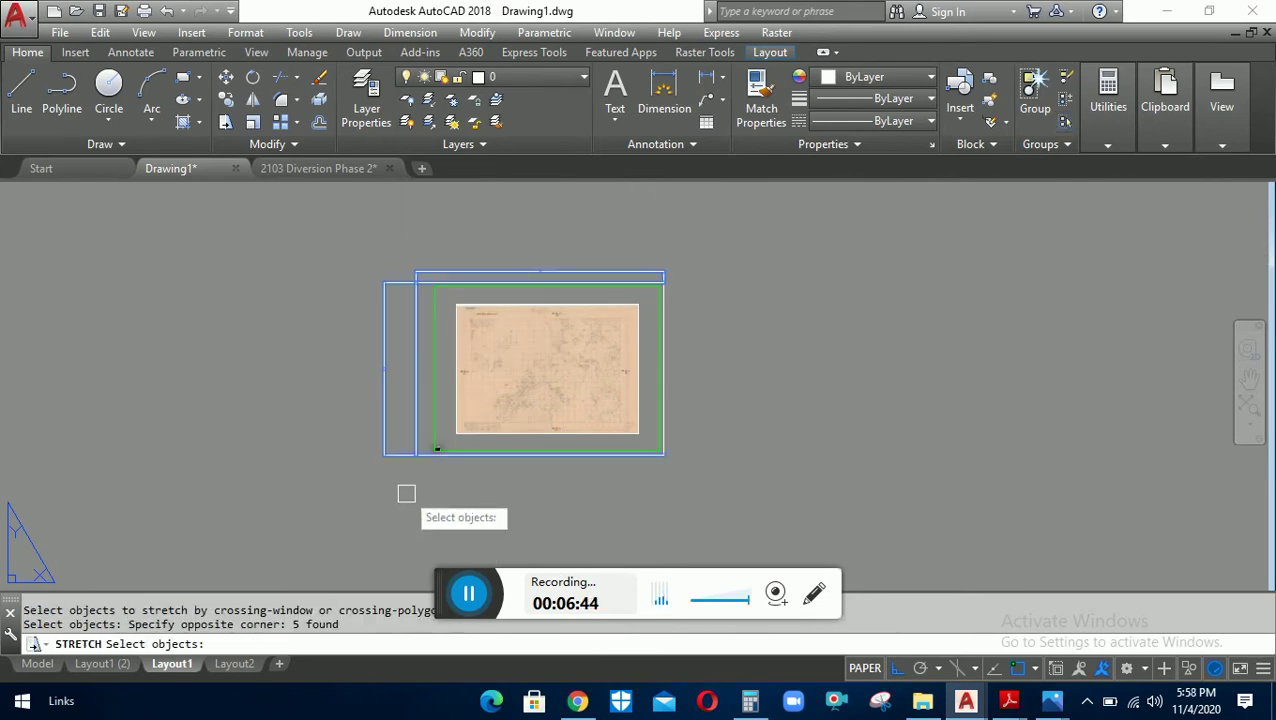
{"action": "key", "text": "Return"}
{"action": "left_click", "coordinate": [436, 449]}
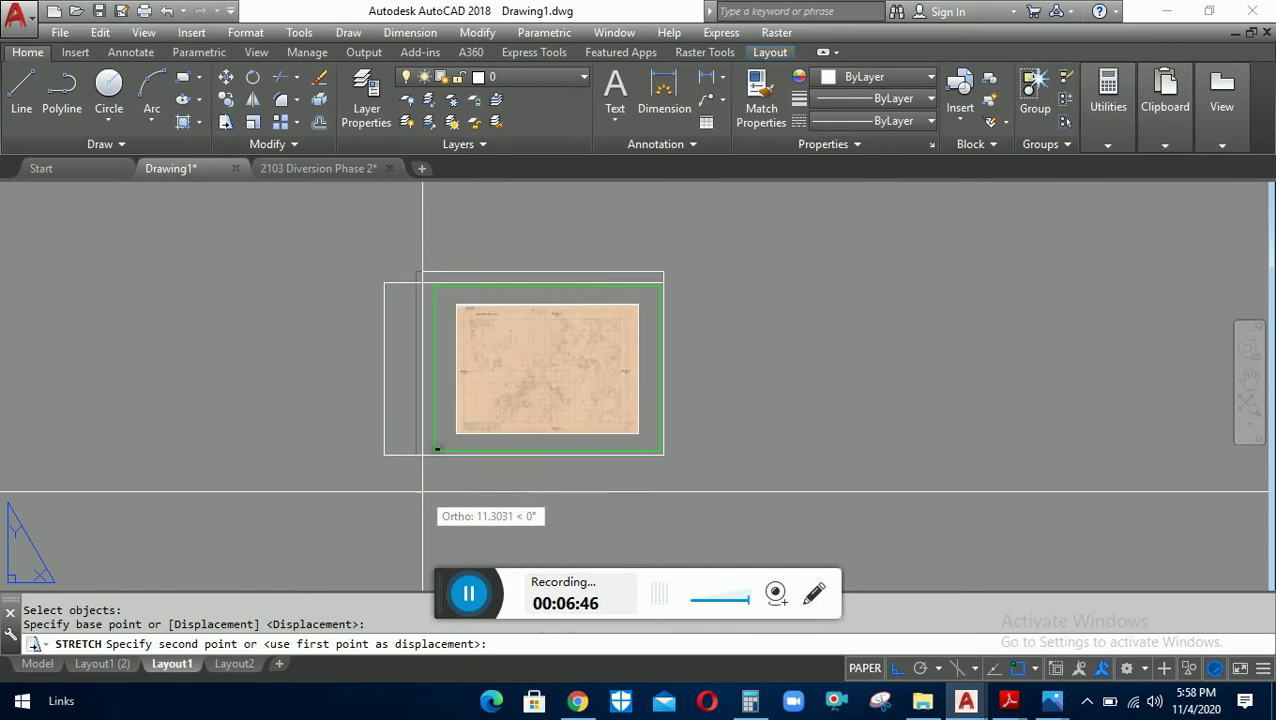
{"action": "type", "text": "6."}
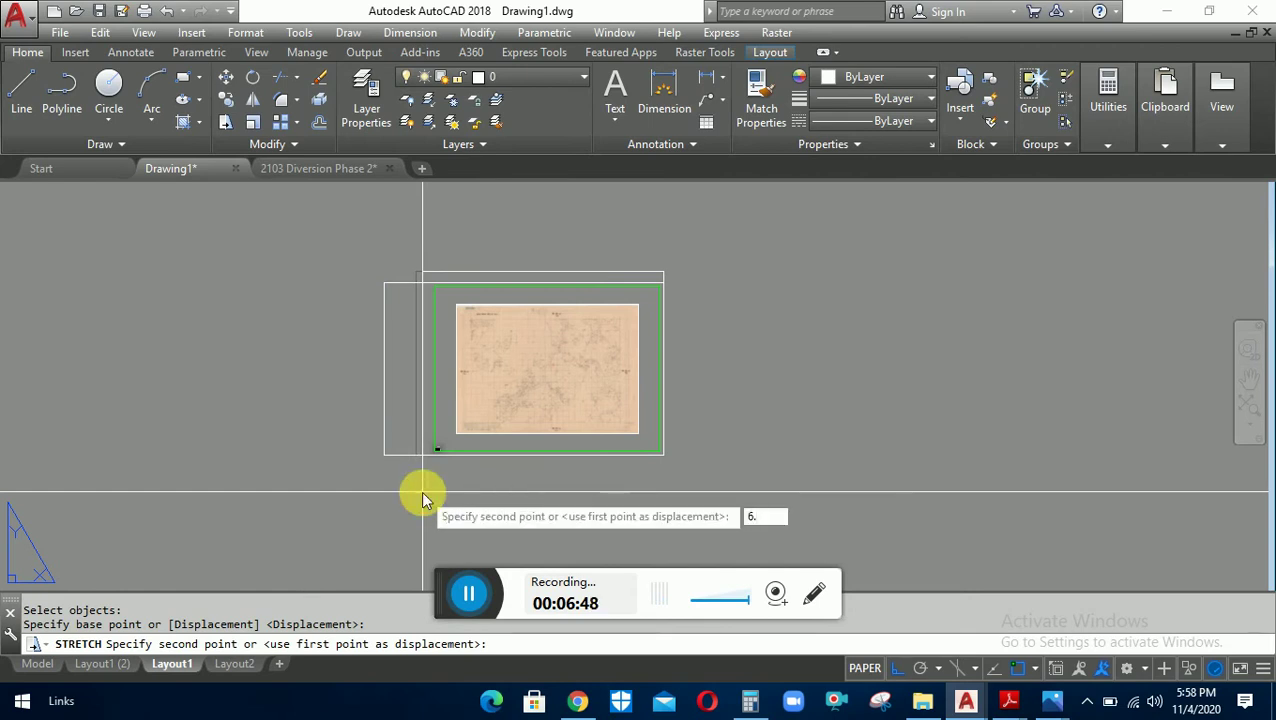
{"action": "type", "text": "2"}
{"action": "key", "text": "Return"}
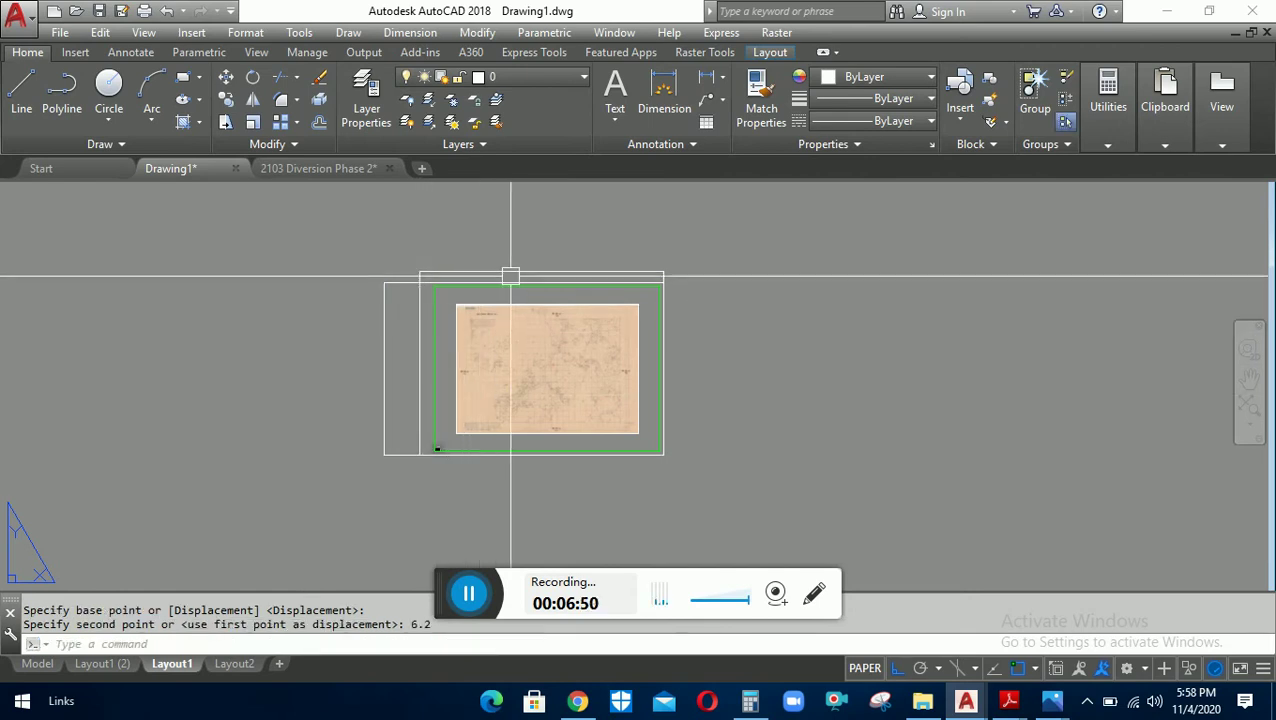
Erase the width and height dimensions from the sheet
{"action": "scroll", "coordinate": [507, 275], "scroll_direction": "up", "scroll_amount": 2}
{"action": "scroll", "coordinate": [530, 280], "scroll_direction": "up", "scroll_amount": 2}
{"action": "left_click", "coordinate": [561, 269]}
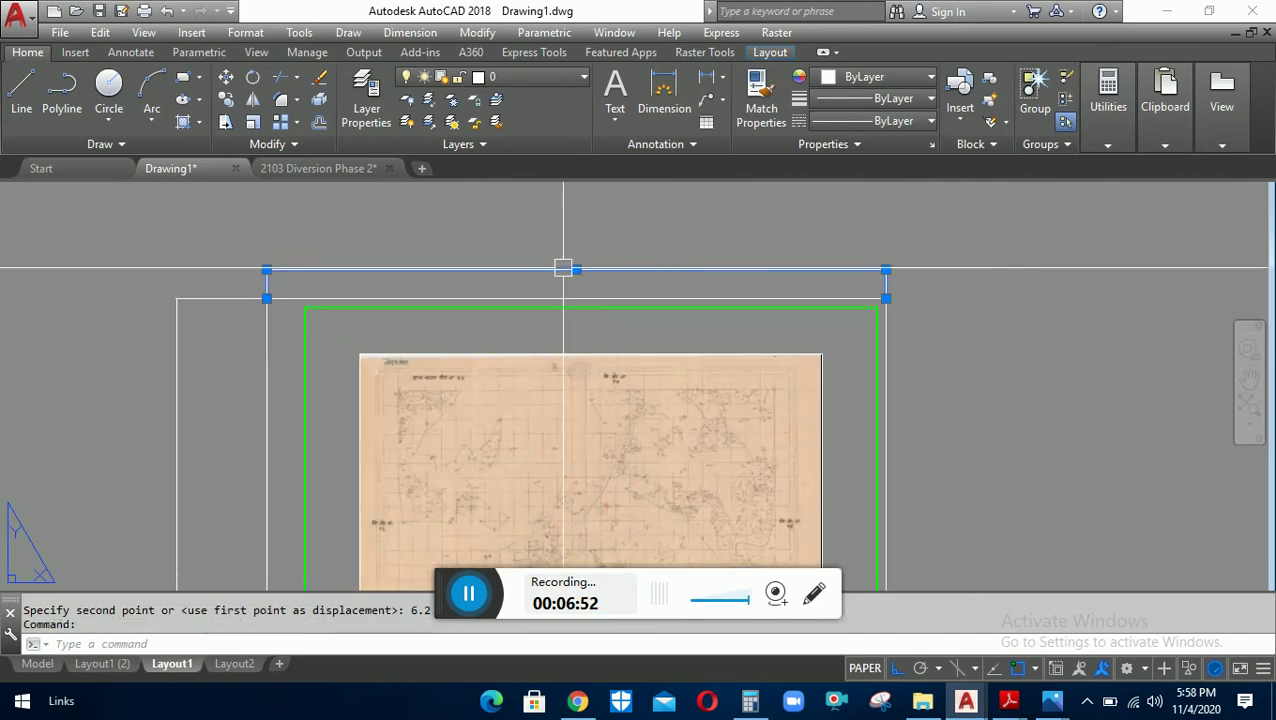
{"action": "scroll", "coordinate": [561, 269], "scroll_direction": "up", "scroll_amount": 2}
{"action": "scroll", "coordinate": [490, 276], "scroll_direction": "up", "scroll_amount": 2}
{"action": "scroll", "coordinate": [353, 276], "scroll_direction": "up", "scroll_amount": 1}
{"action": "key", "text": "Escape"}
{"action": "key", "text": "Escape"}
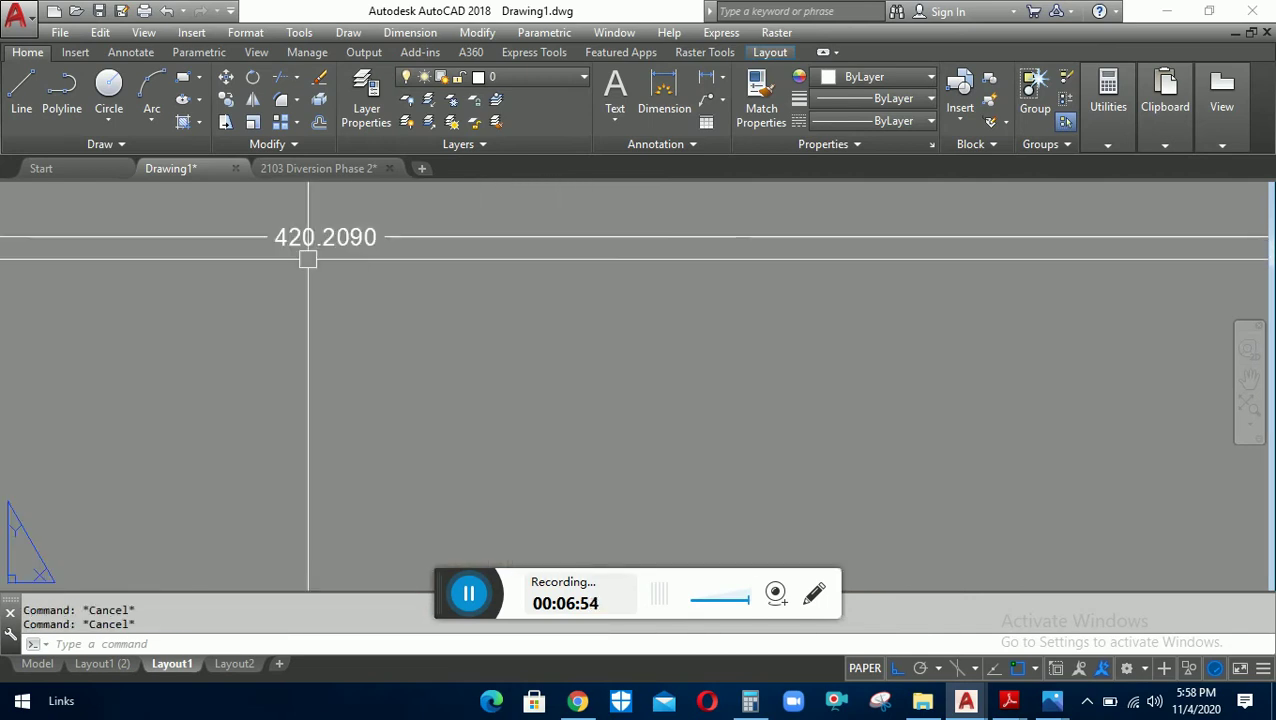
{"action": "scroll", "coordinate": [546, 264], "scroll_direction": "up", "scroll_amount": 2}
{"action": "scroll", "coordinate": [546, 264], "scroll_direction": "down", "scroll_amount": 1}
{"action": "scroll", "coordinate": [567, 265], "scroll_direction": "down", "scroll_amount": 3}
{"action": "scroll", "coordinate": [595, 262], "scroll_direction": "down", "scroll_amount": 1}
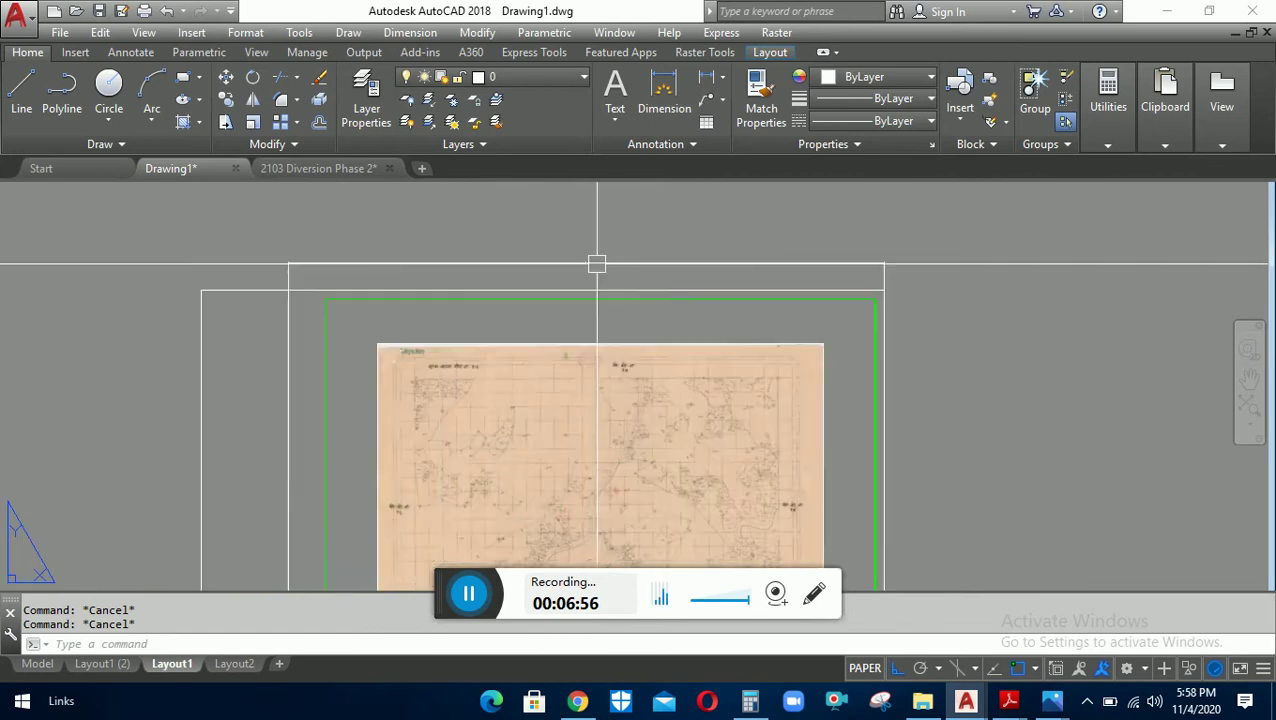
{"action": "scroll", "coordinate": [286, 523], "scroll_direction": "down", "scroll_amount": 1}
{"action": "scroll", "coordinate": [300, 540], "scroll_direction": "down", "scroll_amount": 1}
{"action": "scroll", "coordinate": [340, 330], "scroll_direction": "up", "scroll_amount": 1}
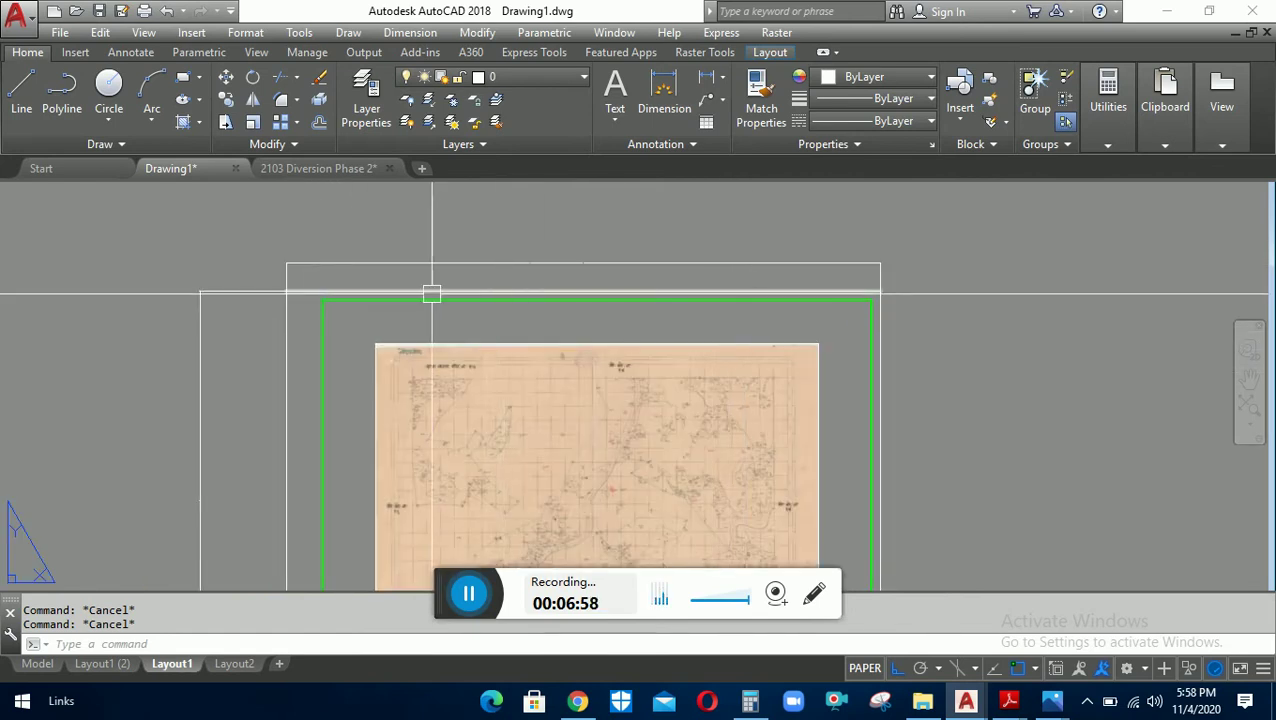
{"action": "scroll", "coordinate": [370, 252], "scroll_direction": "down", "scroll_amount": 2}
{"action": "left_click", "coordinate": [370, 243]}
{"action": "left_click", "coordinate": [351, 250]}
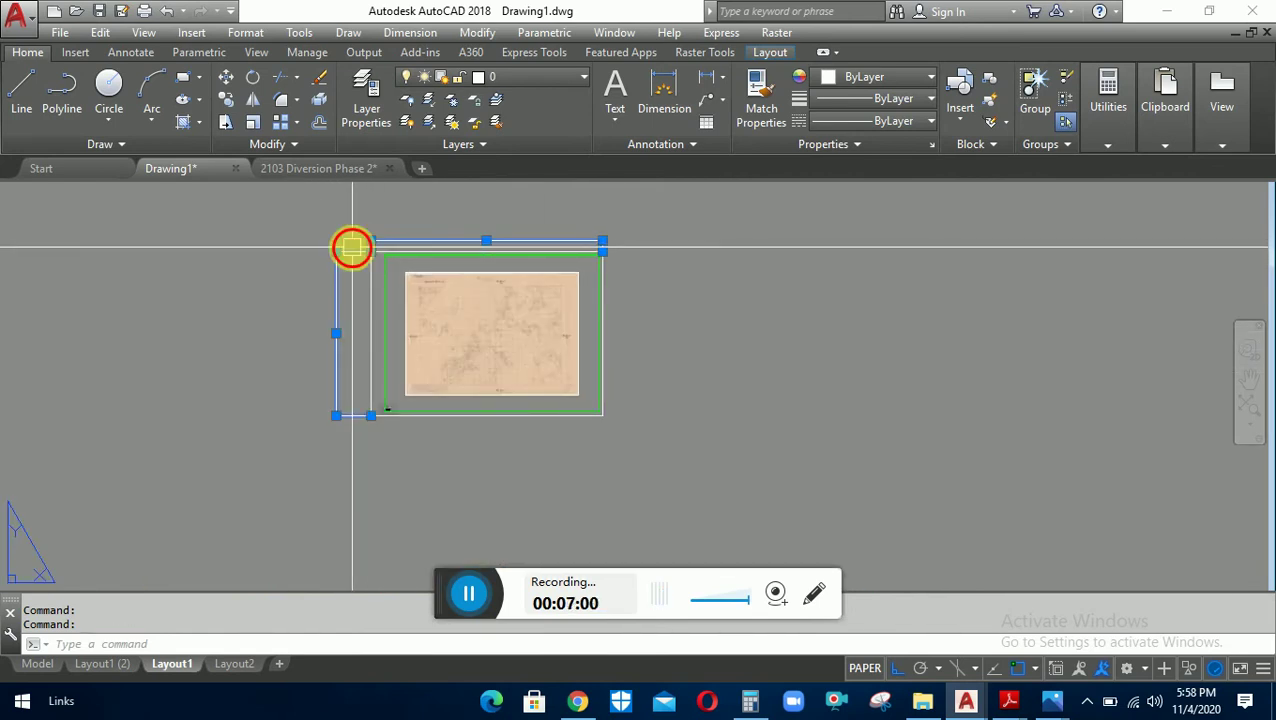
{"action": "type", "text": "e"}
{"action": "key", "text": "Return"}
{"action": "scroll", "coordinate": [729, 285], "scroll_direction": "up", "scroll_amount": 2}
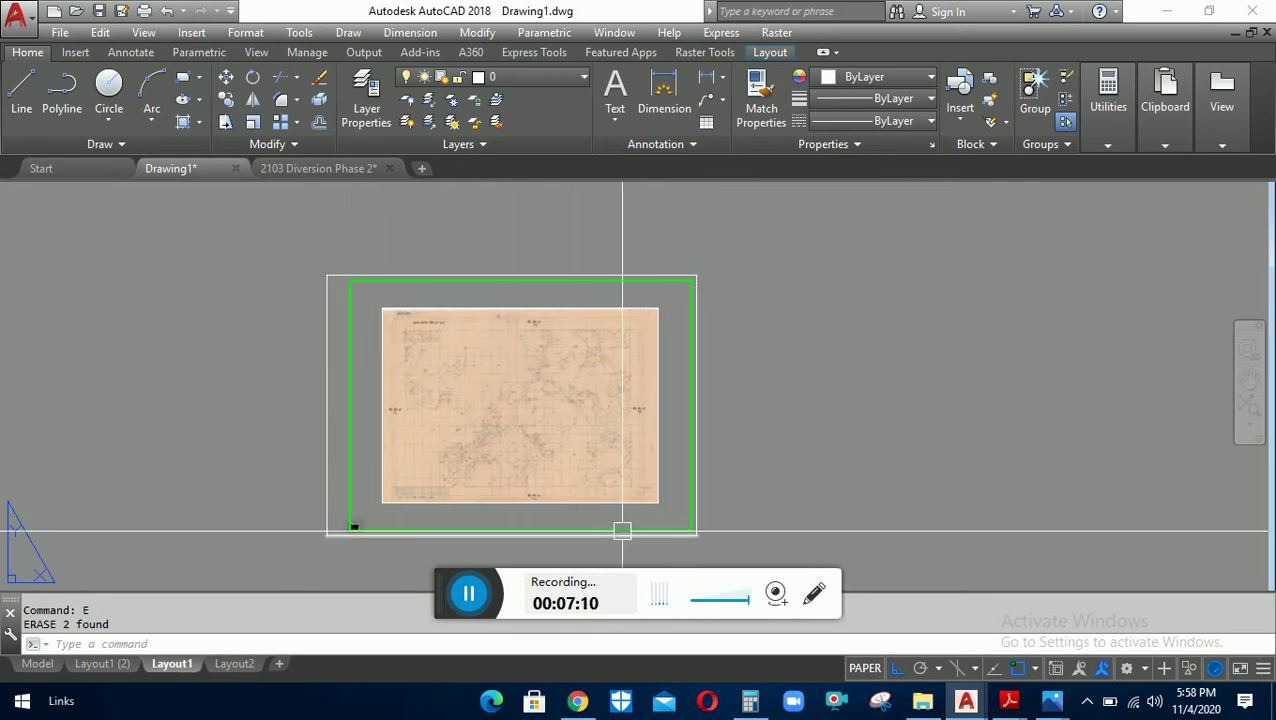
Enter the viewport and try a 1:4 viewport scale, then reopen the scale list and cancel
{"action": "double_click", "coordinate": [490, 512]}
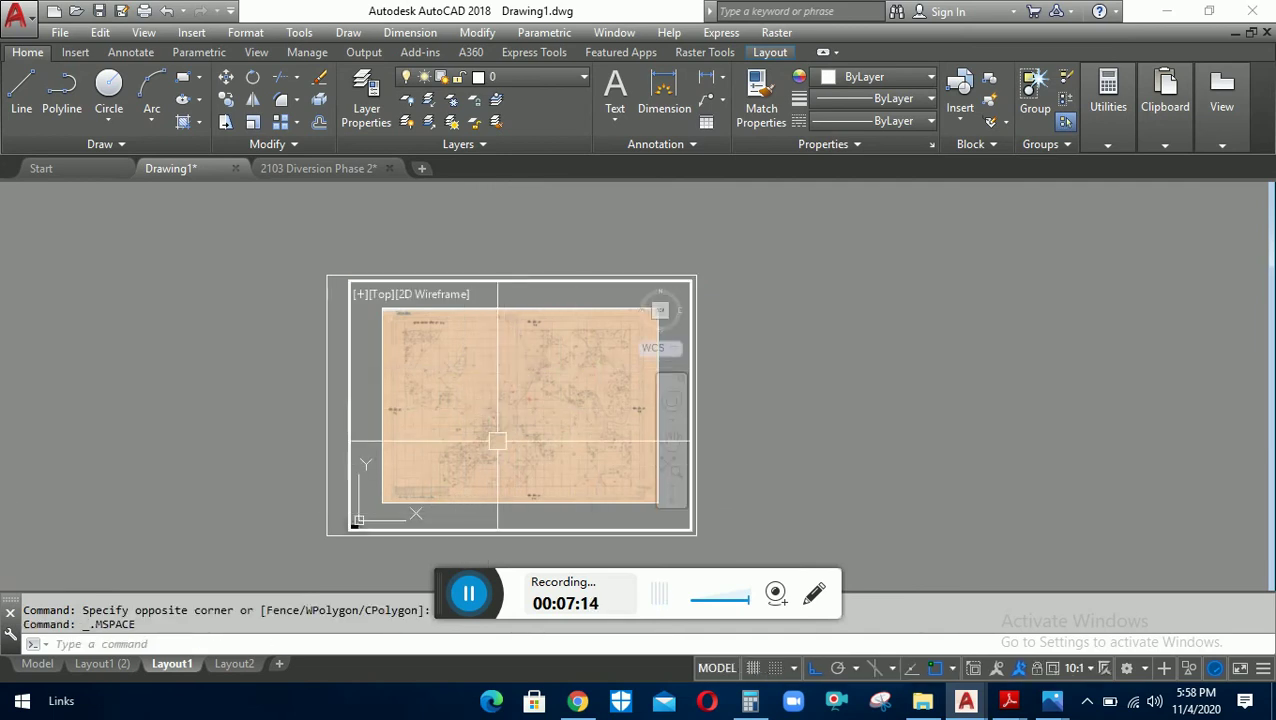
{"action": "left_click", "coordinate": [1092, 668]}
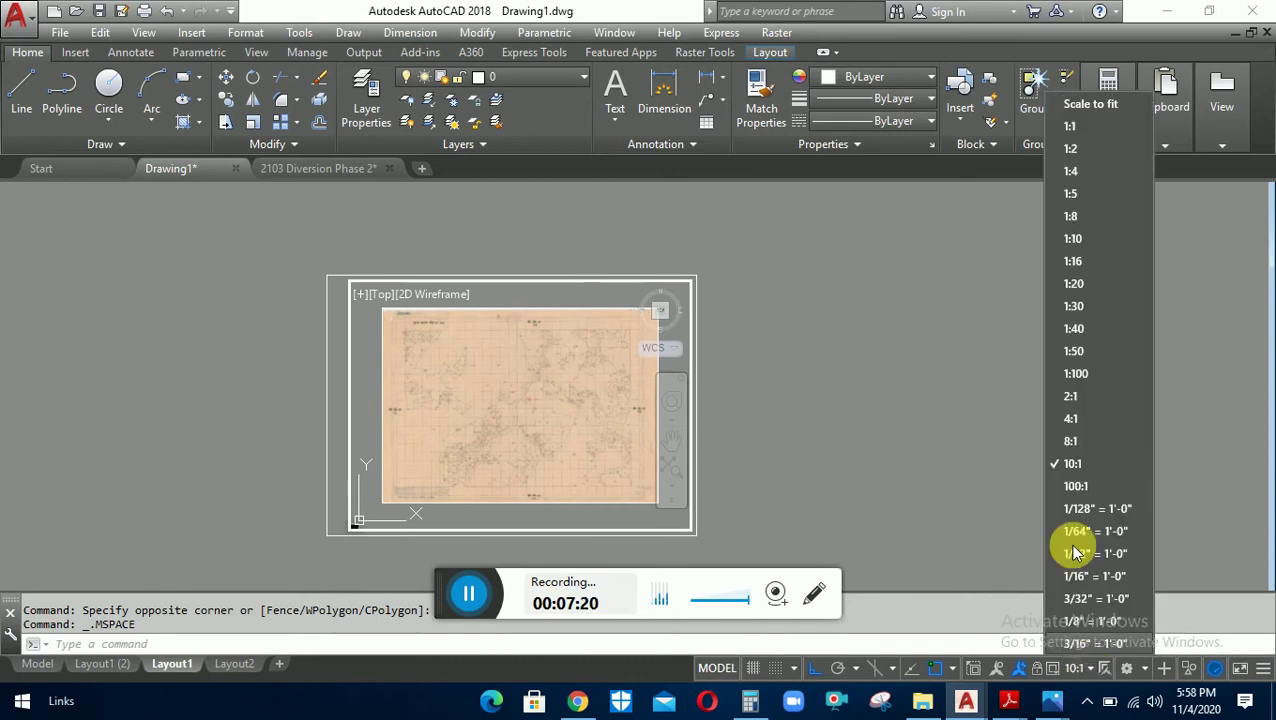
{"action": "left_click", "coordinate": [1071, 171]}
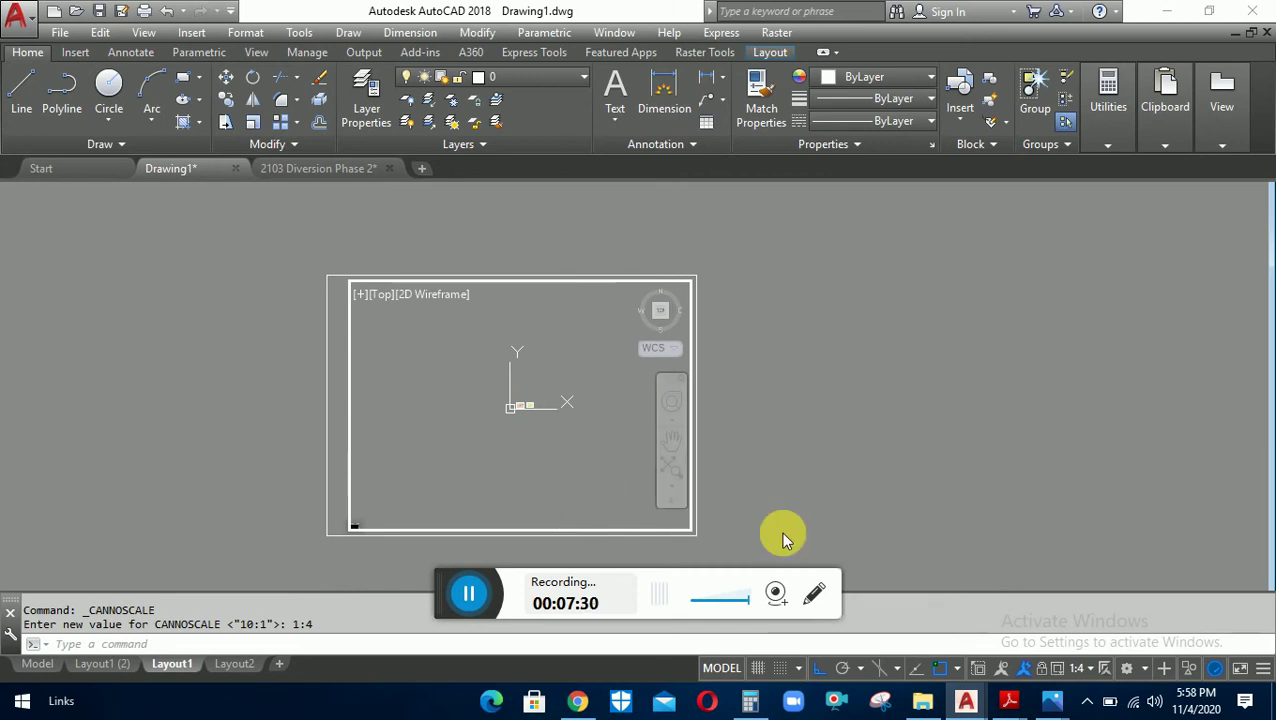
{"action": "left_click", "coordinate": [1088, 676]}
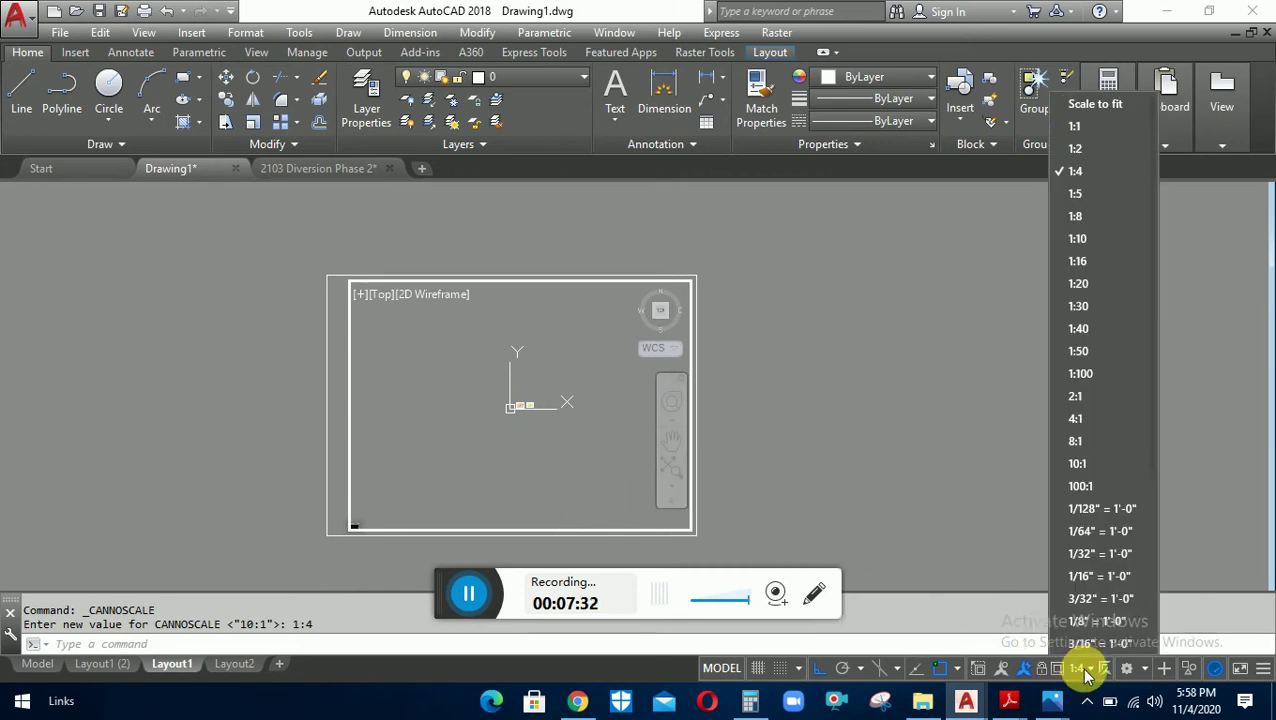
{"action": "key", "text": "Escape"}
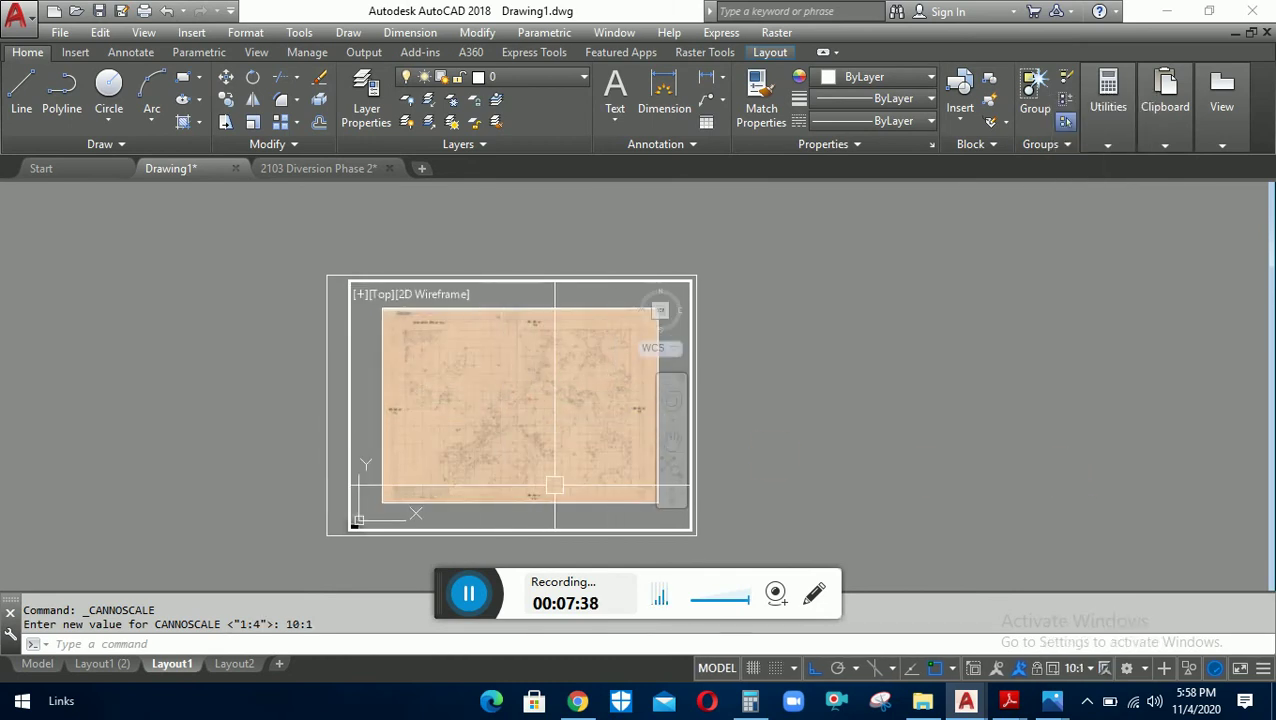
Use Calculator to work out 1 ÷ 10 × 1000 = 100, then return to the layout's paper space
{"action": "left_click", "coordinate": [751, 701]}
{"action": "key", "text": "Escape"}
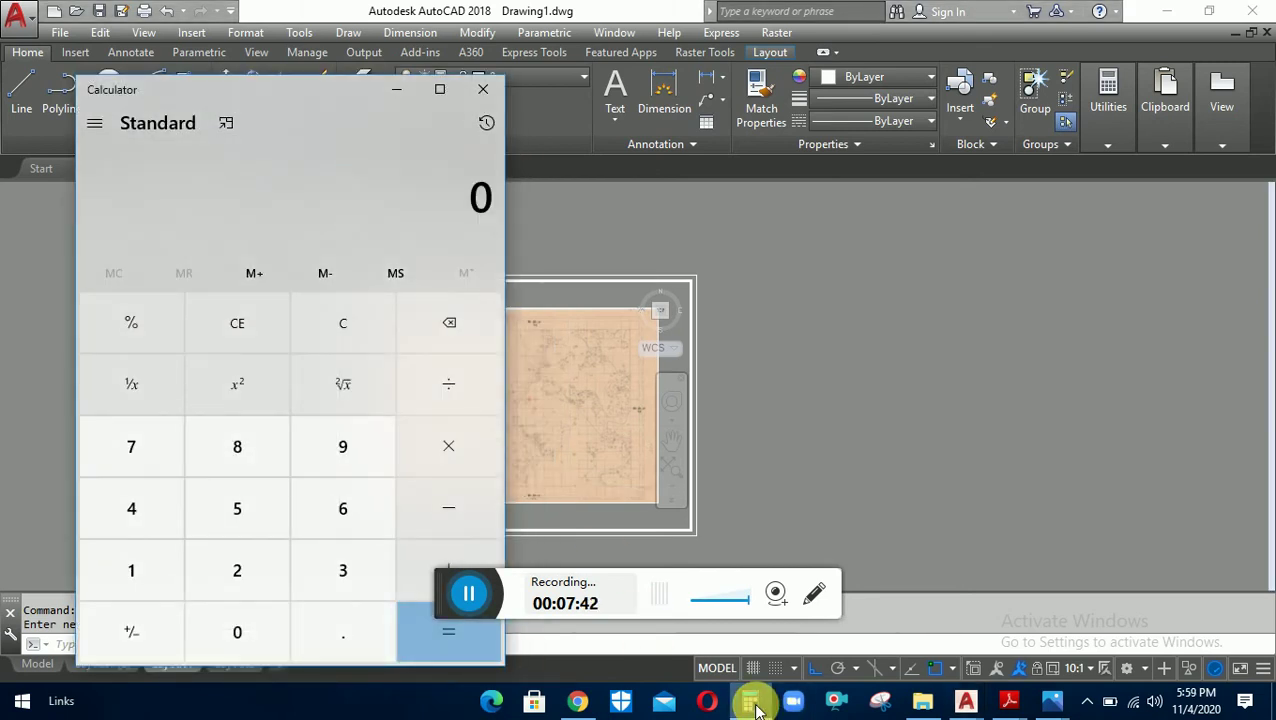
{"action": "type", "text": "10"}
{"action": "key", "text": "Return"}
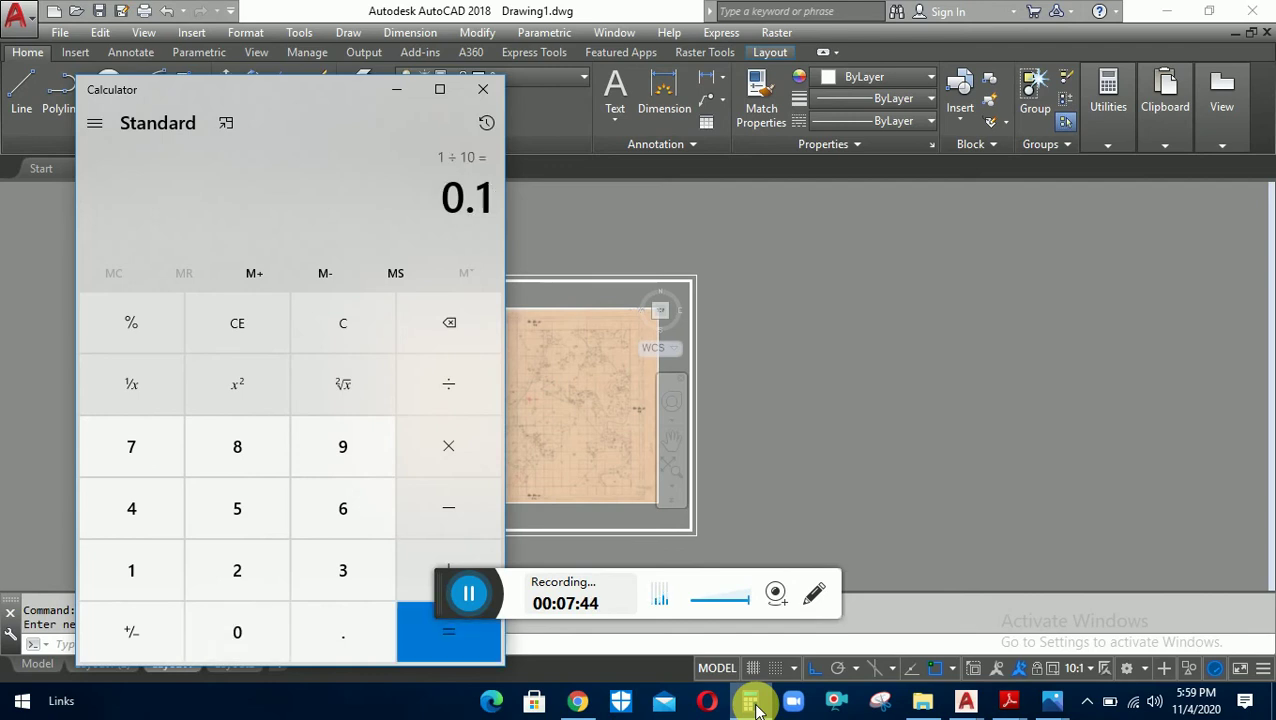
{"action": "type", "text": "10"}
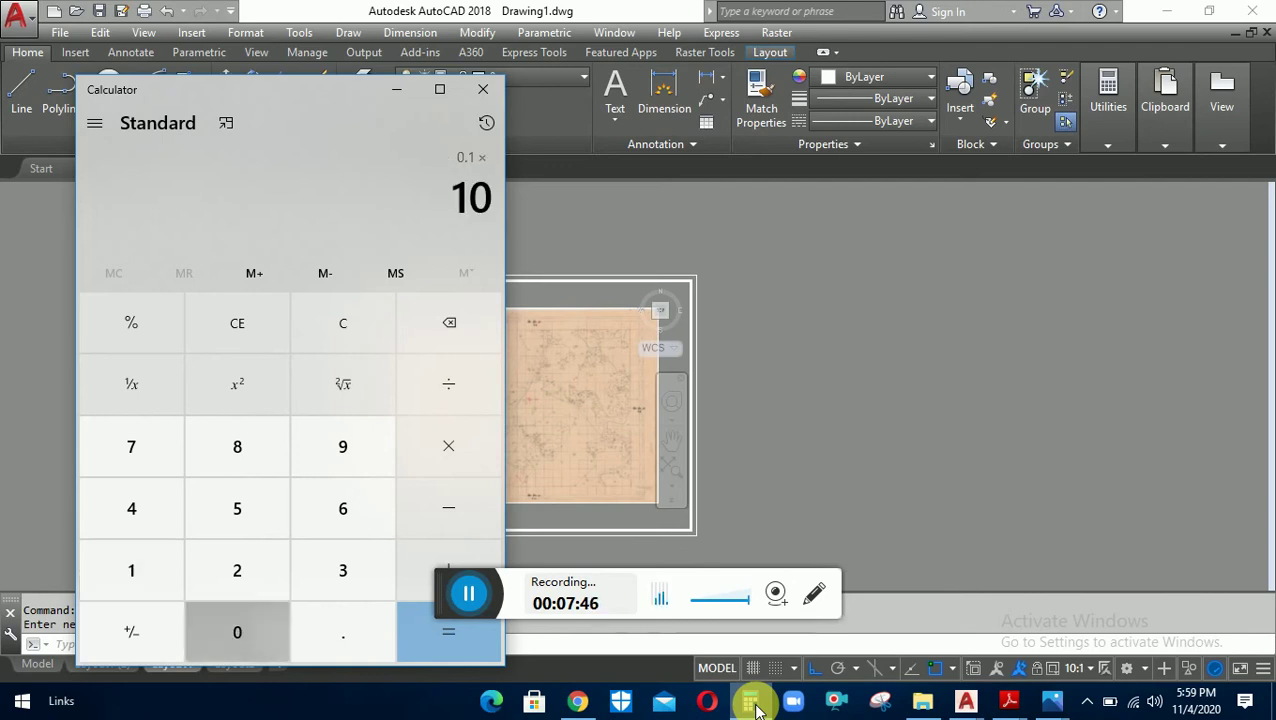
{"action": "type", "text": "00"}
{"action": "key", "text": "Return"}
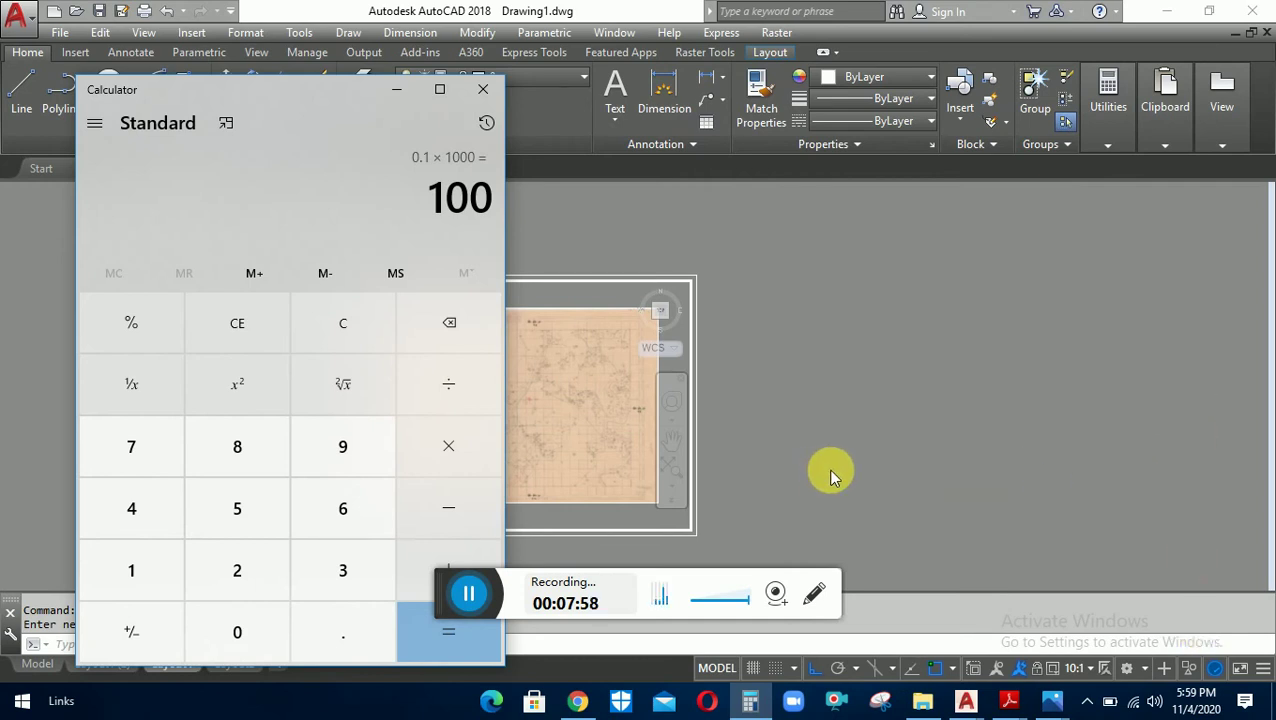
{"action": "double_click", "coordinate": [770, 490]}
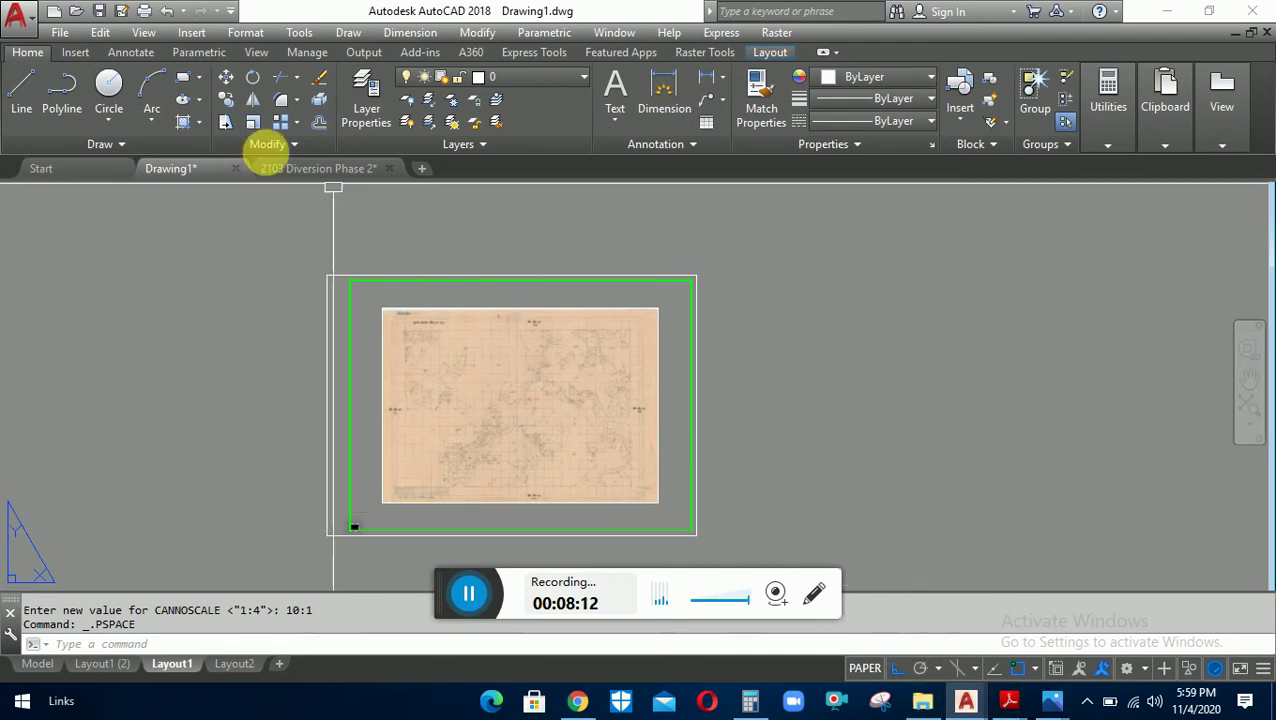
Check the 2103 Diversion Phase 2 drawing, then activate the map viewport on Drawing1's Layout1 (2)
{"action": "left_click", "coordinate": [300, 168]}
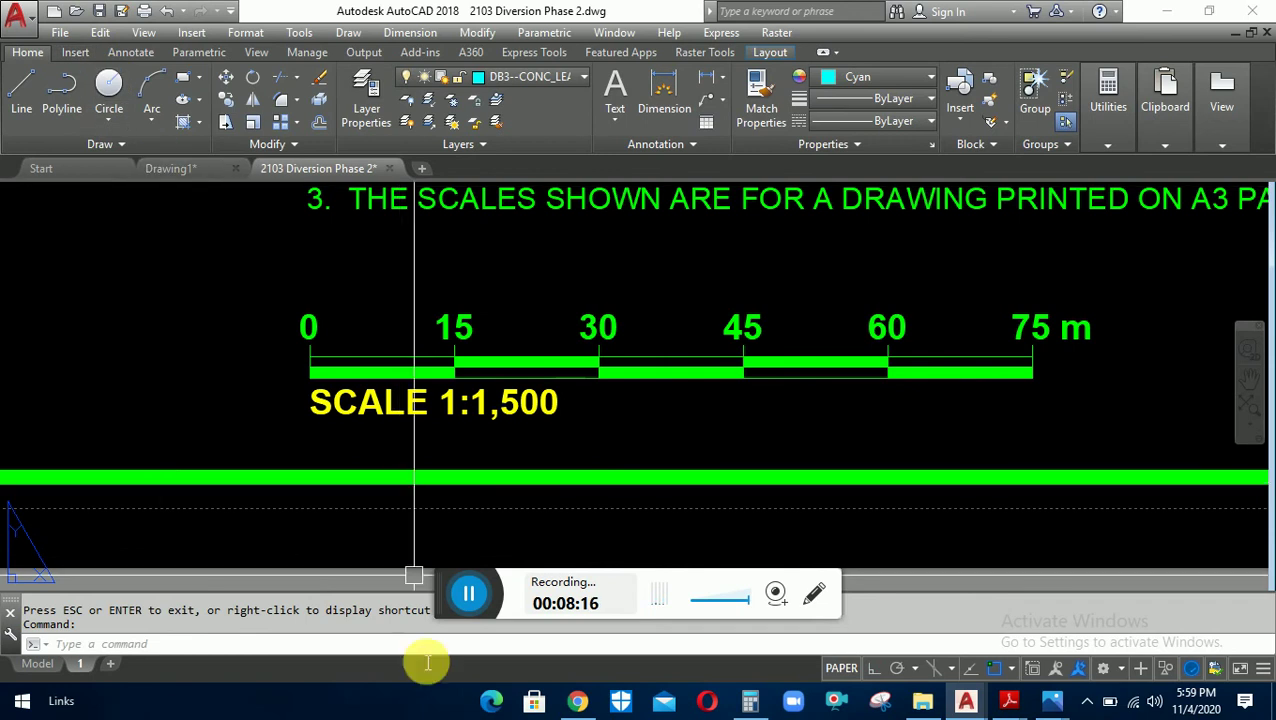
{"action": "left_click", "coordinate": [164, 164]}
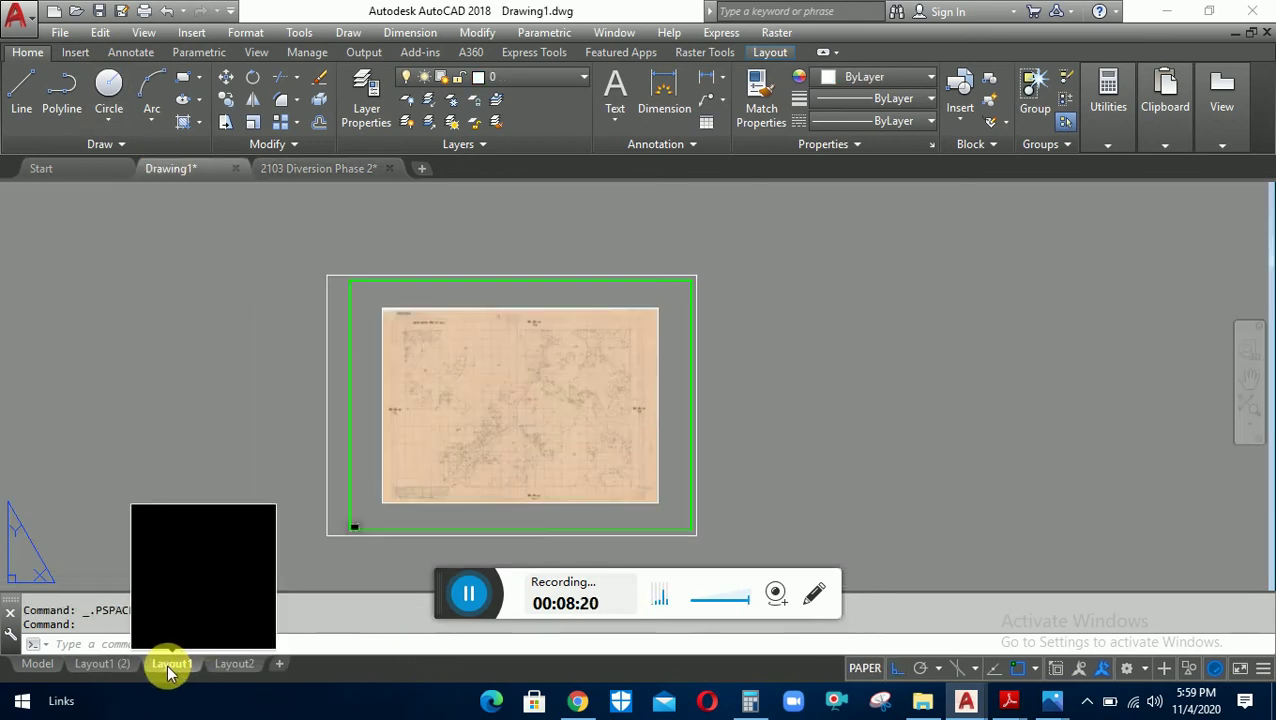
{"action": "left_click", "coordinate": [105, 666]}
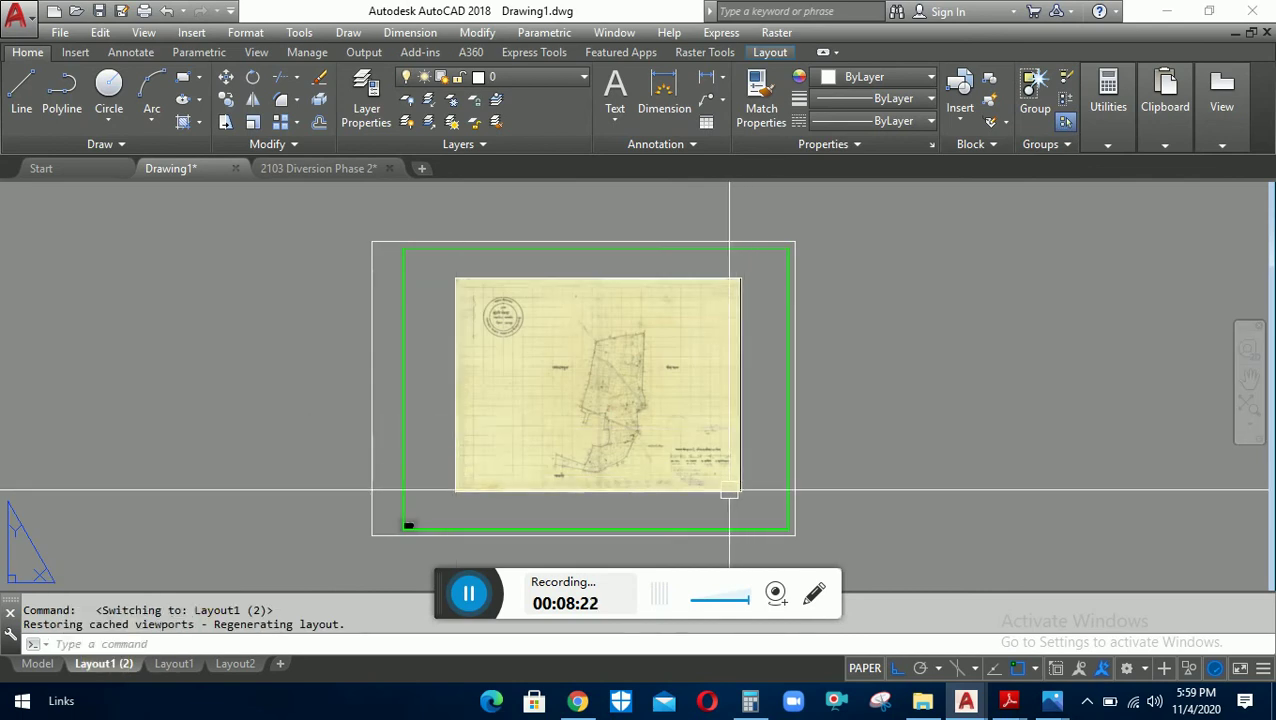
{"action": "double_click", "coordinate": [740, 503]}
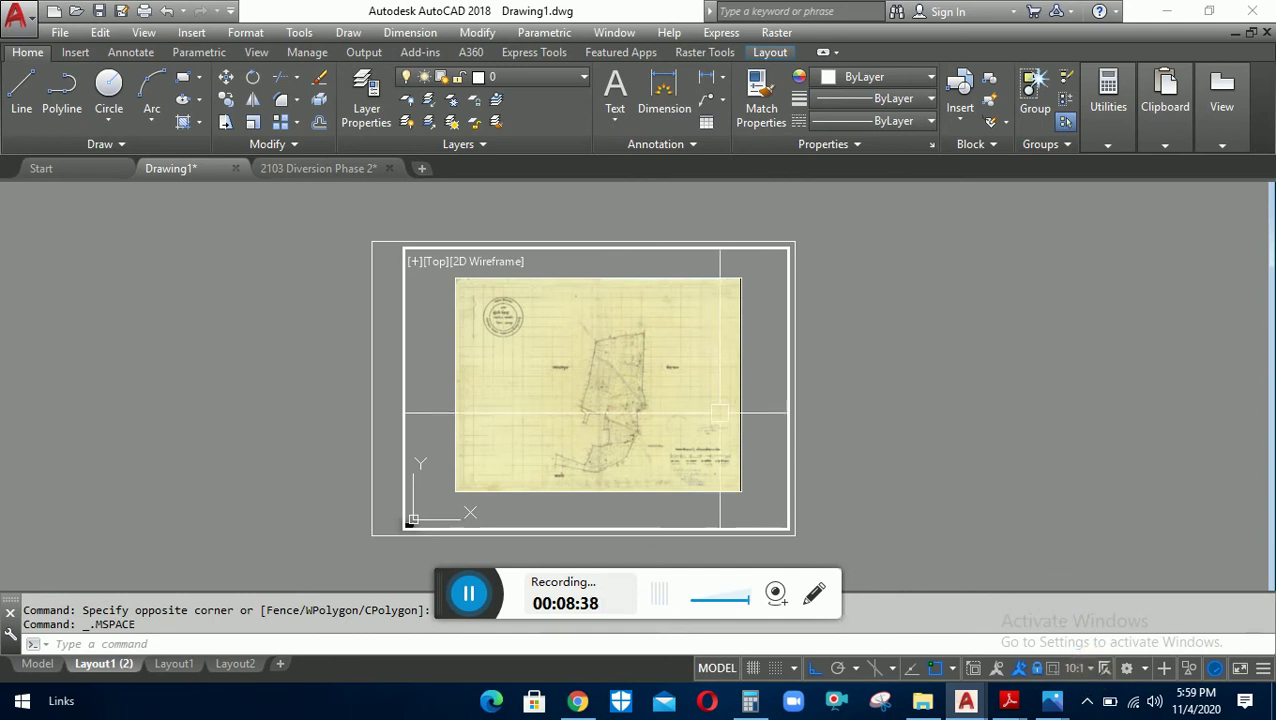
Reactivate the map viewport and choose Custom... from the viewport scale list to open Edit Drawing Scales
{"action": "double_click", "coordinate": [835, 405]}
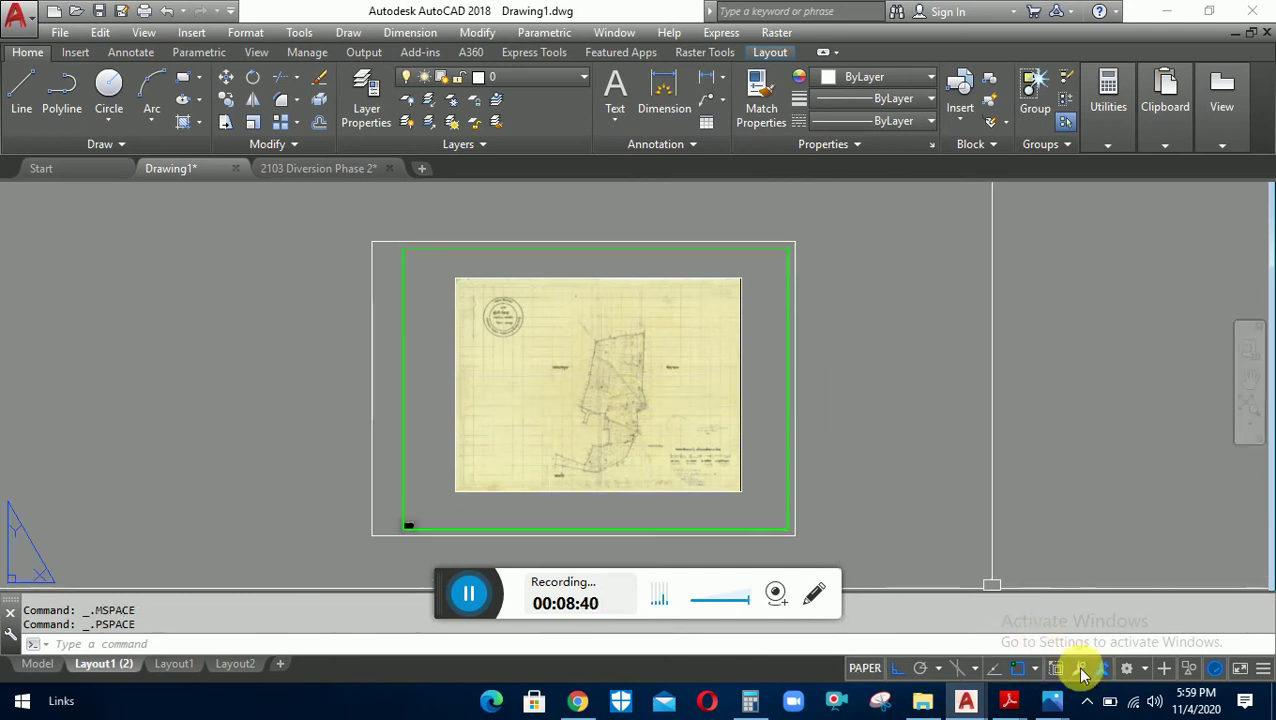
{"action": "left_click", "coordinate": [760, 445]}
{"action": "double_click", "coordinate": [756, 432]}
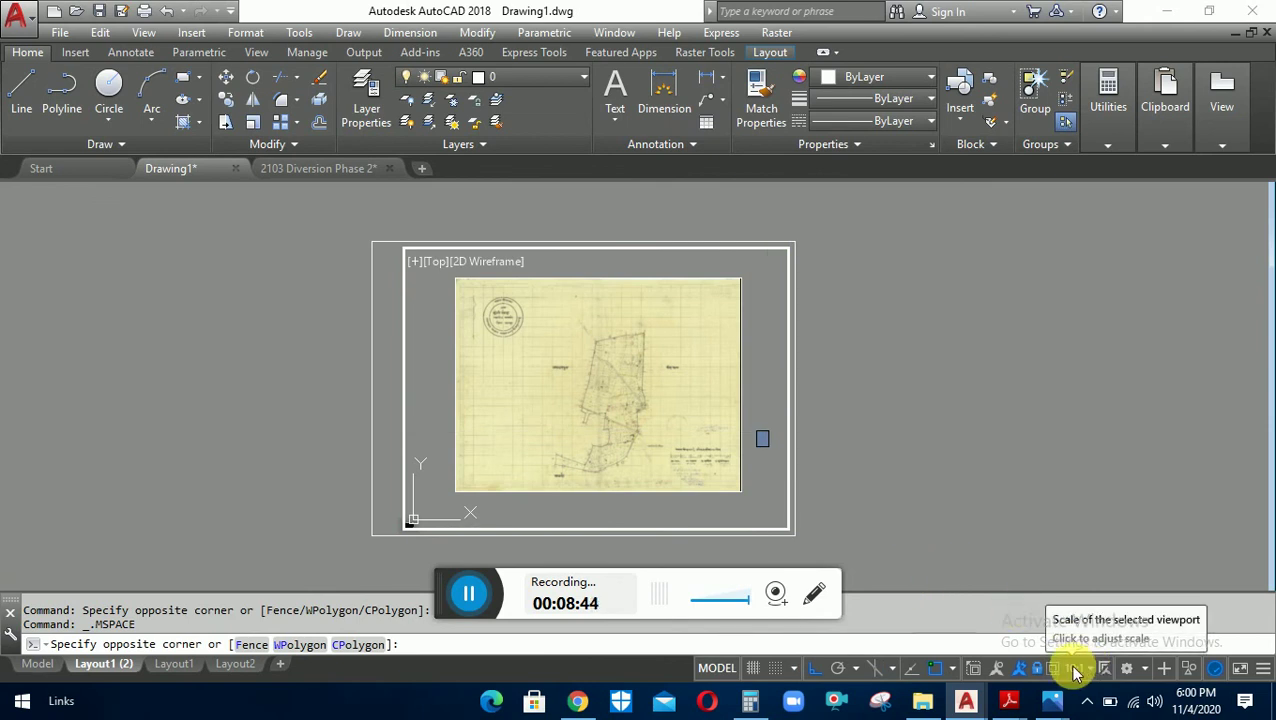
{"action": "key", "text": "Escape"}
{"action": "key", "text": "Escape"}
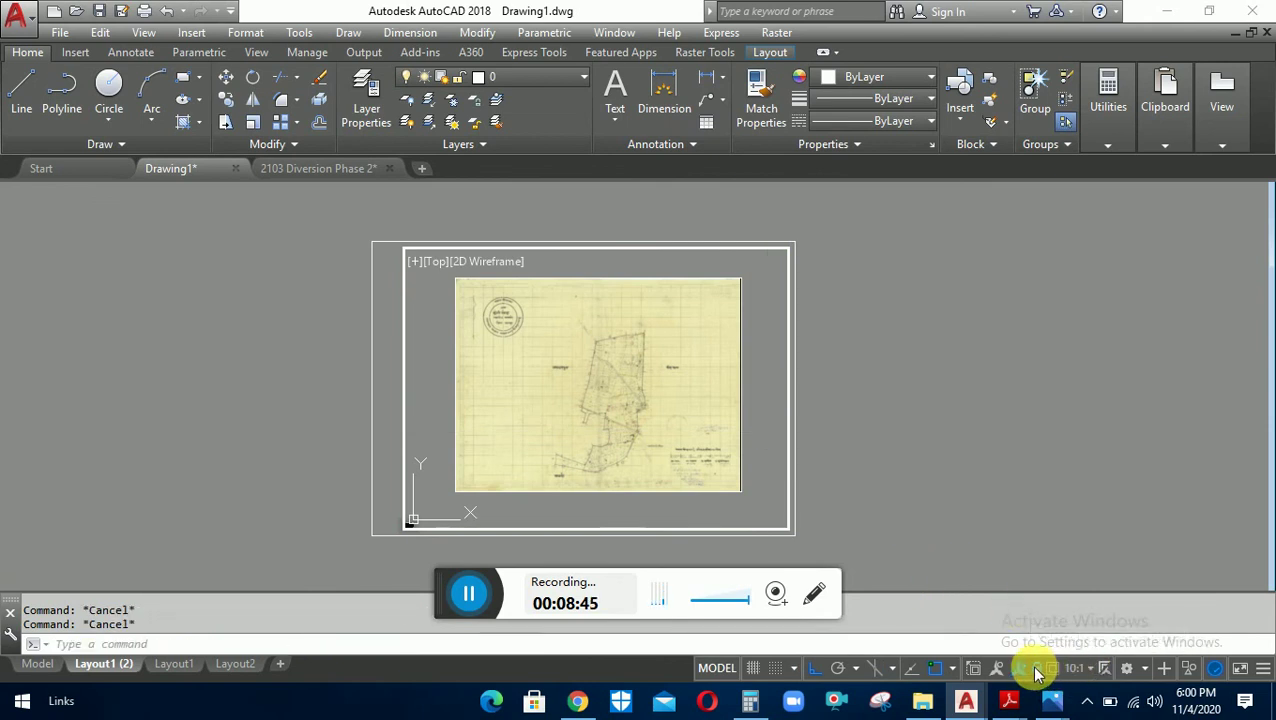
{"action": "left_click", "coordinate": [1092, 676]}
{"action": "scroll", "coordinate": [1082, 527], "scroll_direction": "down", "scroll_amount": 4}
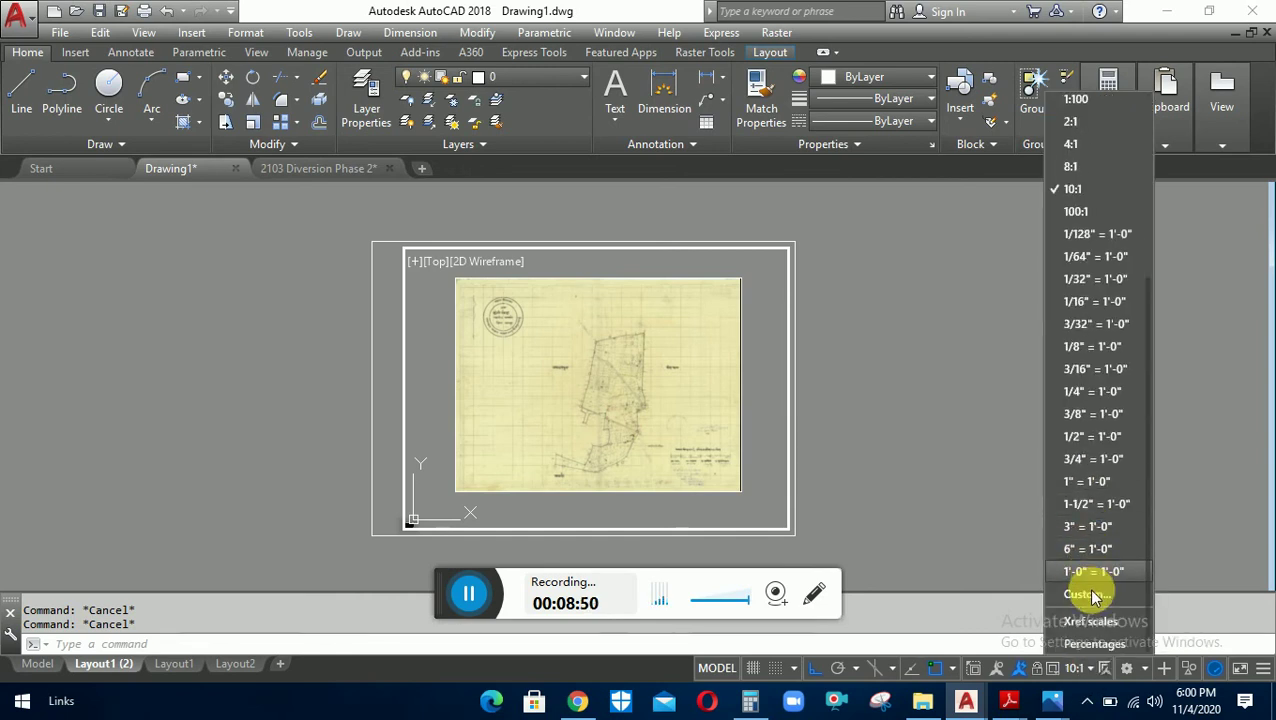
{"action": "left_click", "coordinate": [1011, 518]}
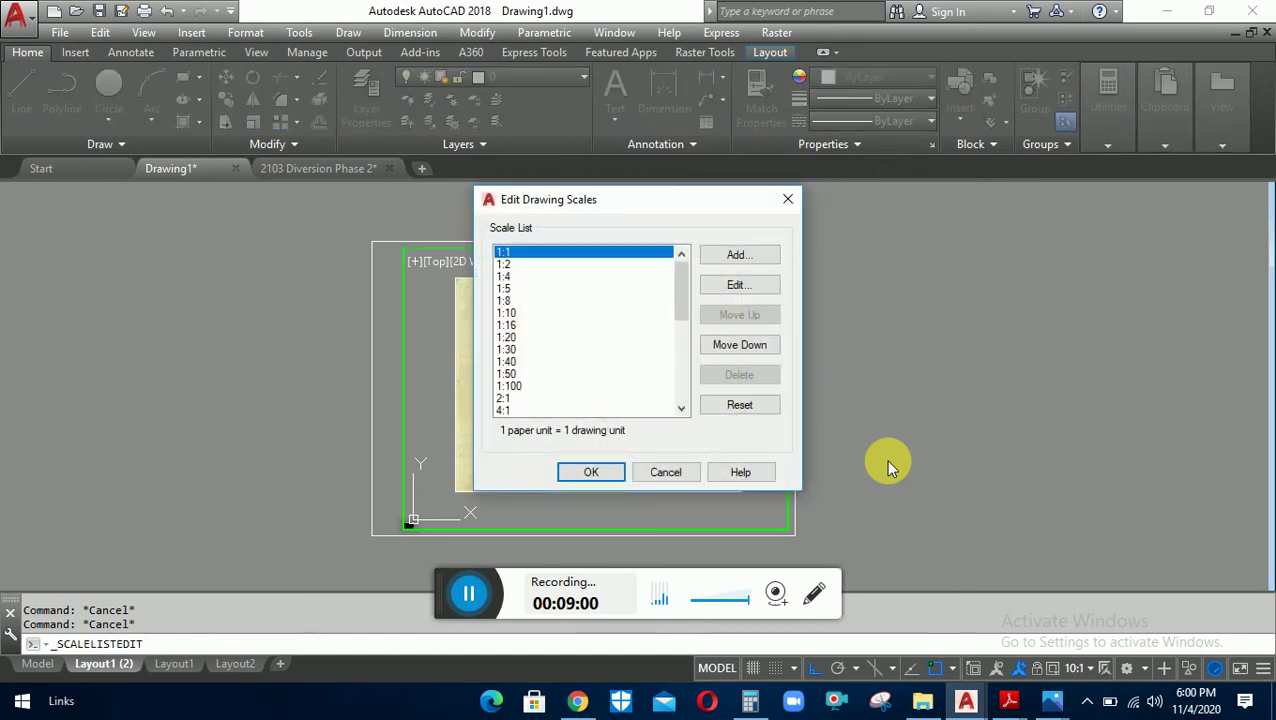
Add a new 1:12 scale with 12 drawing units in Edit Drawing Scales
{"action": "left_click", "coordinate": [740, 255]}
{"action": "type", "text": "1:12"}
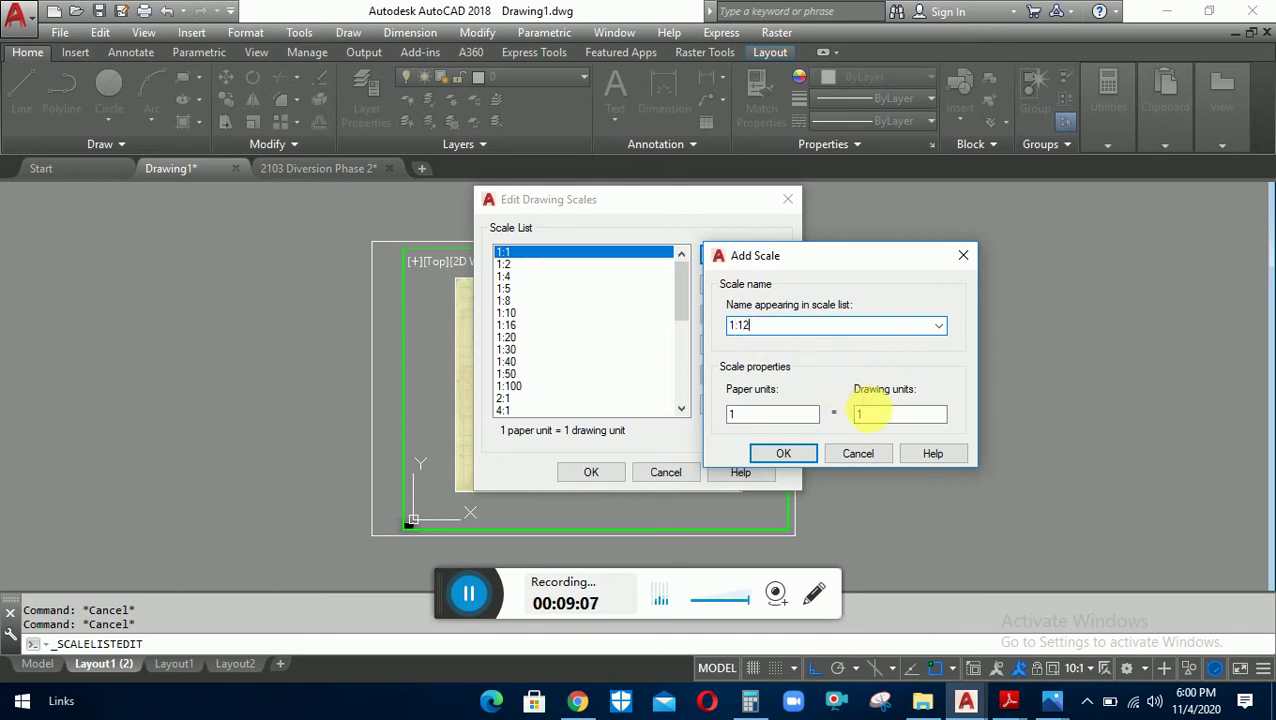
{"action": "left_click", "coordinate": [864, 413]}
{"action": "type", "text": "2"}
{"action": "left_click", "coordinate": [783, 453]}
{"action": "left_click", "coordinate": [587, 474]}
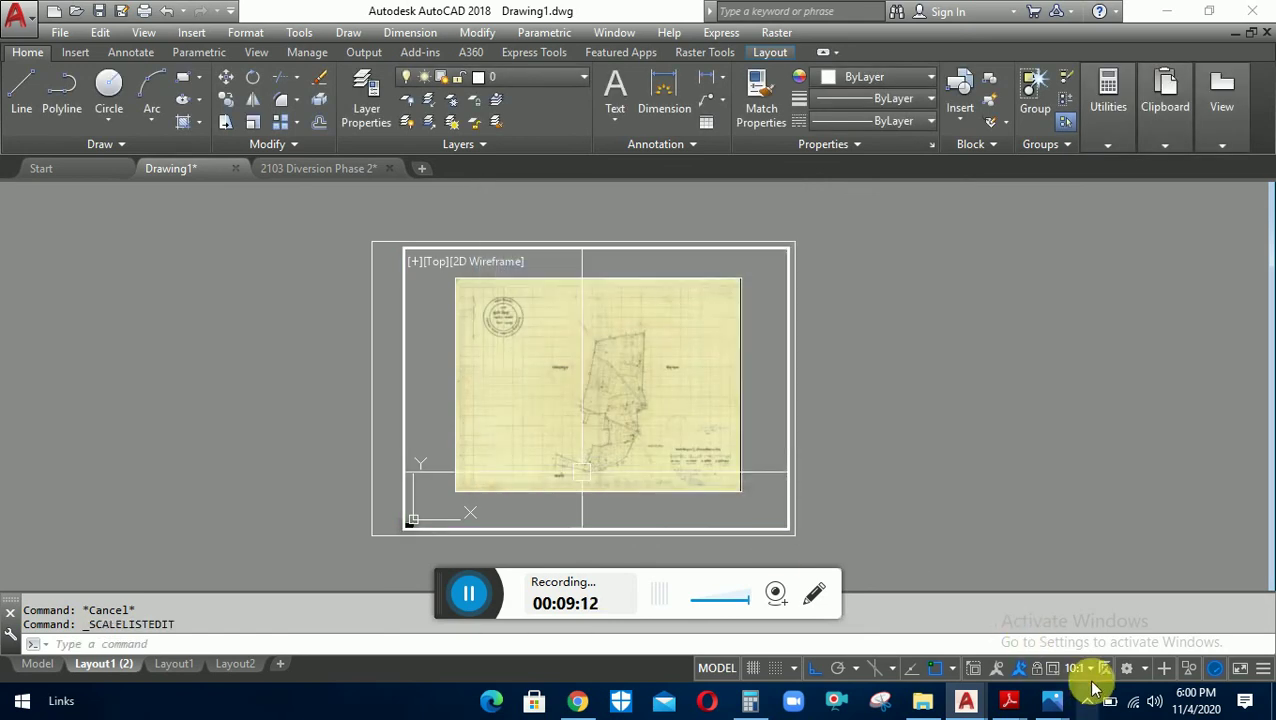
Apply the 1:12 scale to the map viewport from the status-bar scale list
{"action": "left_click", "coordinate": [1100, 668]}
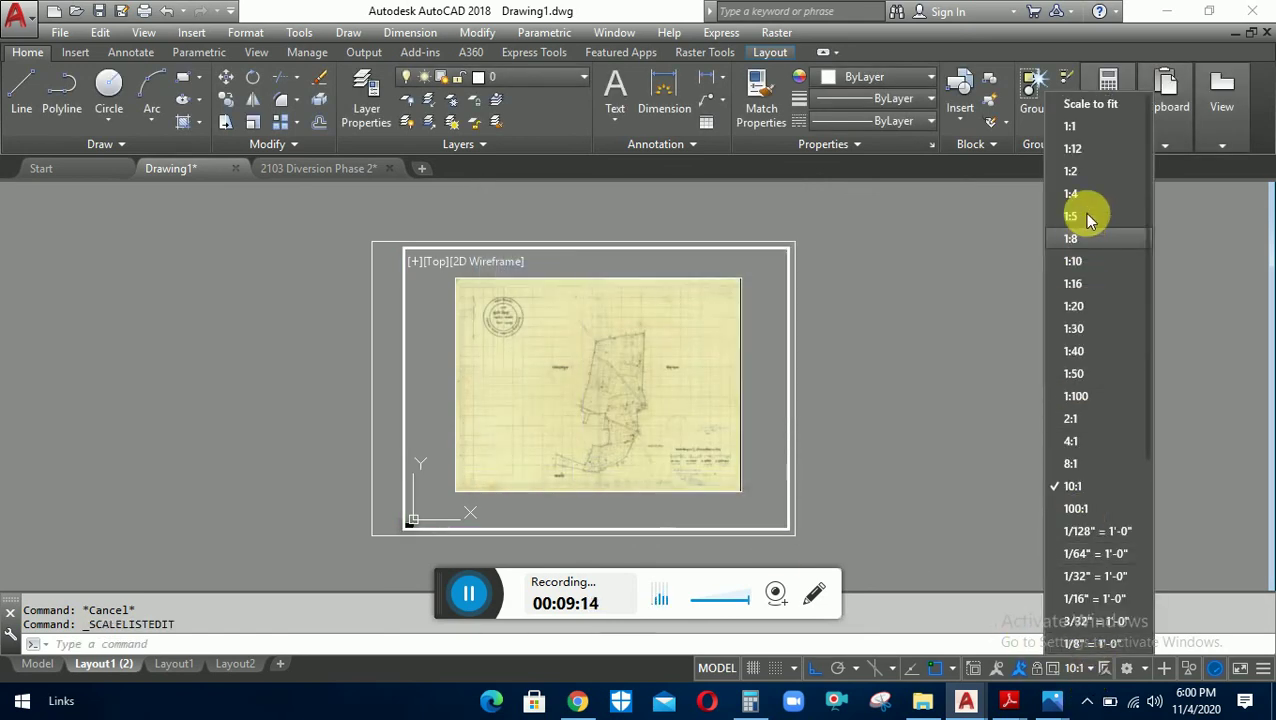
{"action": "left_click", "coordinate": [1070, 155]}
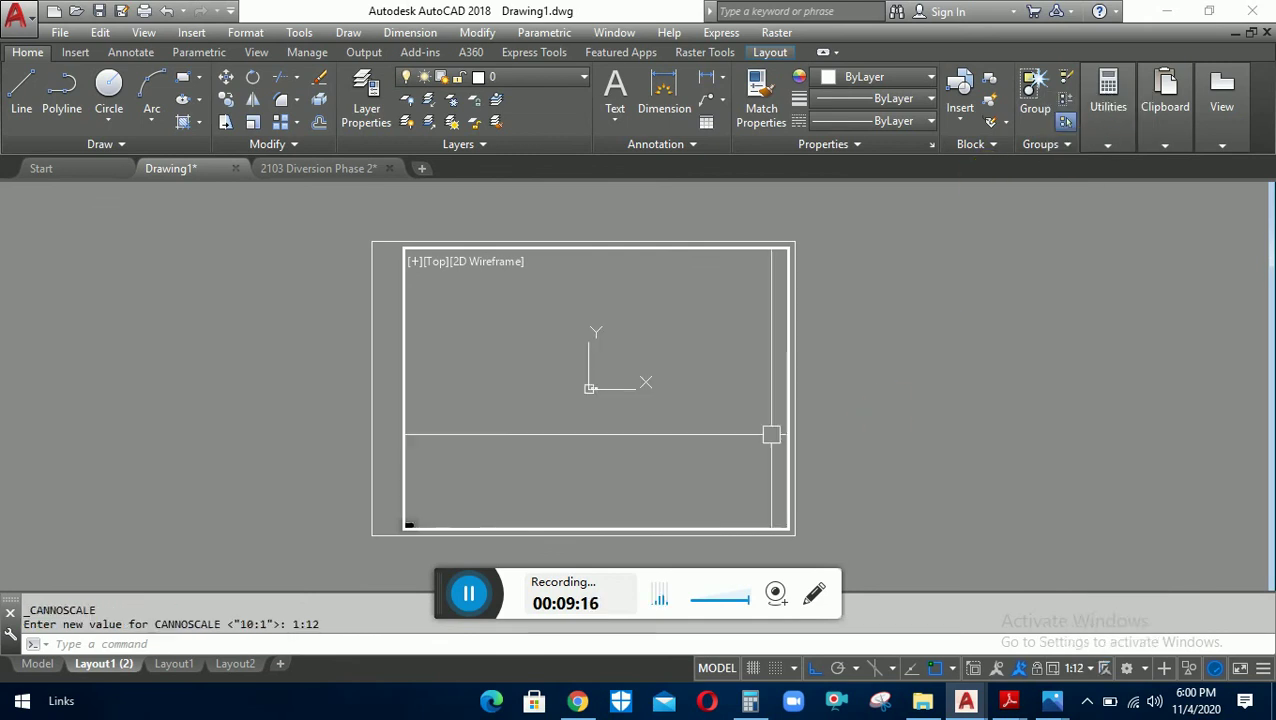
{"action": "left_click", "coordinate": [1093, 669]}
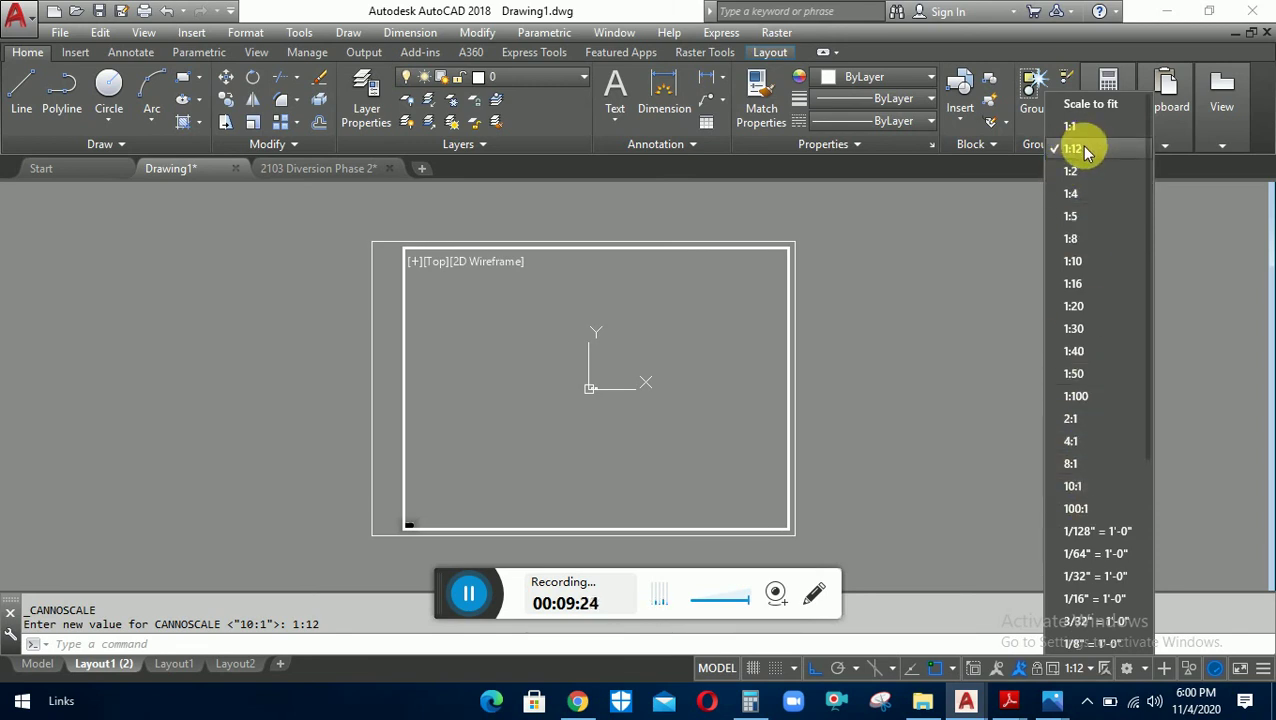
Set the viewport to 8:1 and reopen the custom scale editor
{"action": "left_click", "coordinate": [1071, 470]}
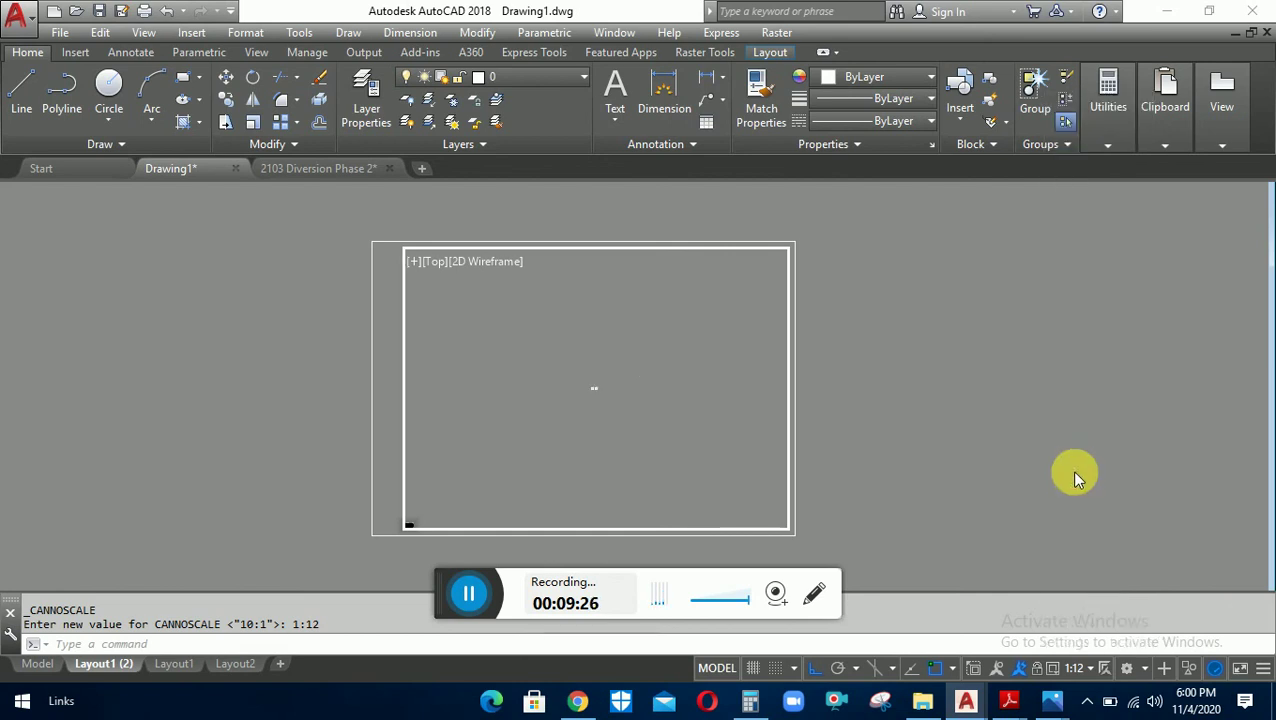
{"action": "left_click", "coordinate": [1092, 670]}
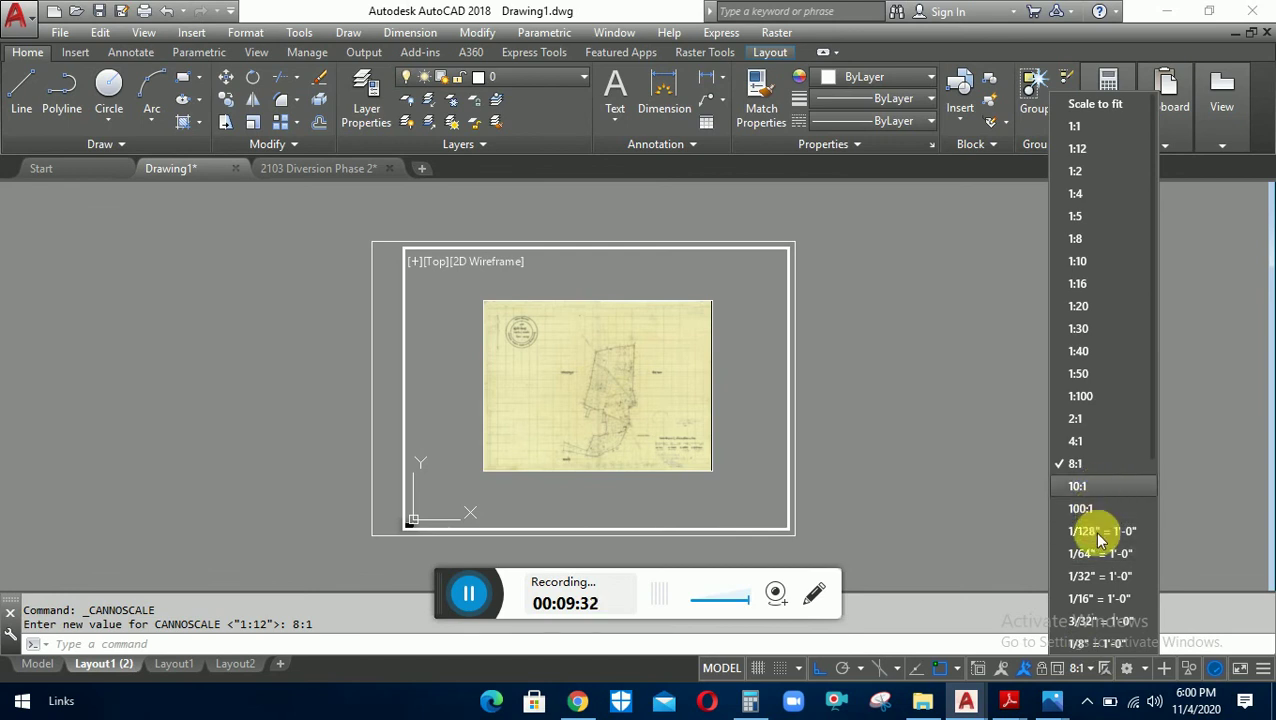
{"action": "scroll", "coordinate": [1105, 632], "scroll_direction": "down", "scroll_amount": 1}
{"action": "scroll", "coordinate": [1103, 622], "scroll_direction": "down", "scroll_amount": 2}
{"action": "scroll", "coordinate": [1102, 618], "scroll_direction": "down", "scroll_amount": 1}
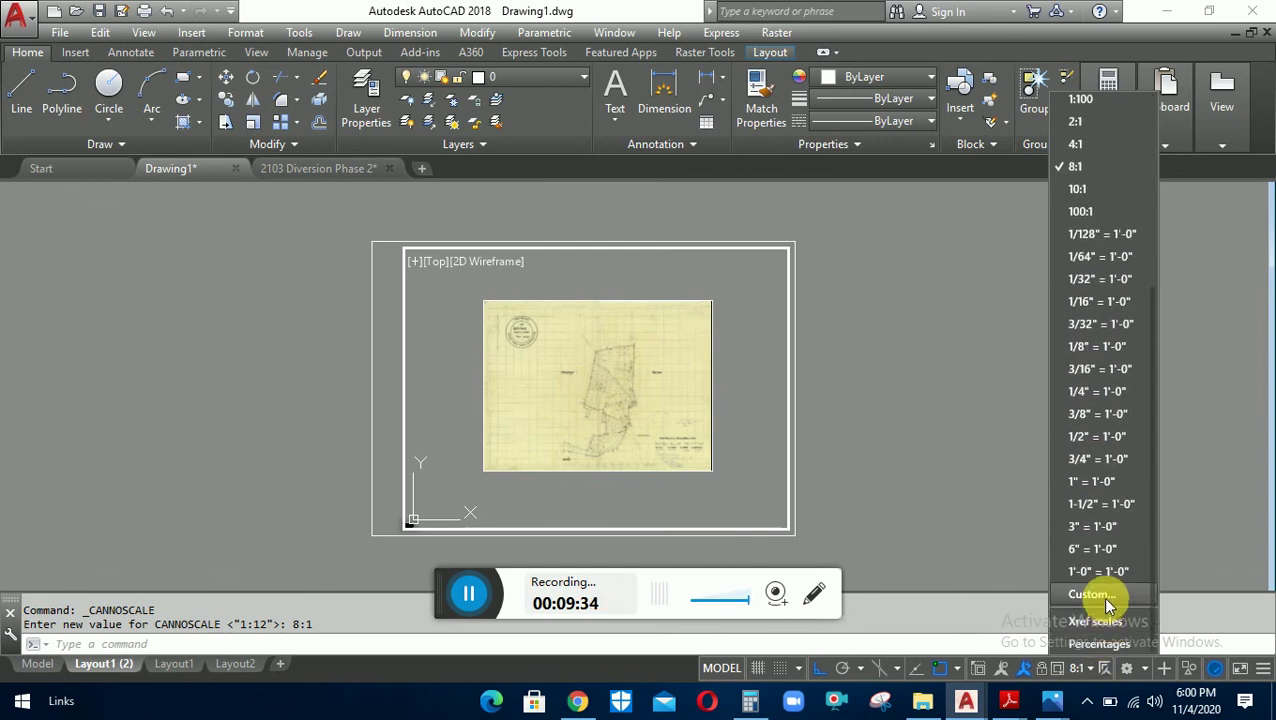
{"action": "left_click", "coordinate": [1106, 608]}
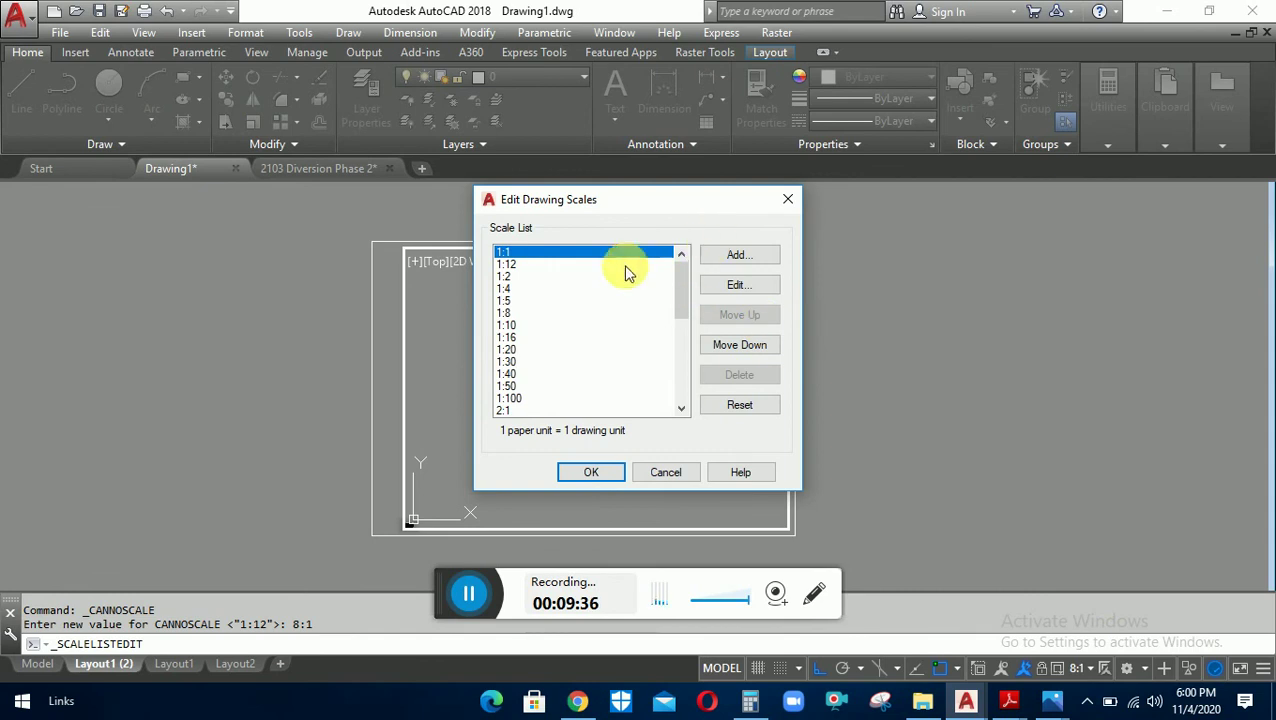
Redefine the 1:12 scale as 12:1, 12 paper units to 1 drawing unit
{"action": "left_click", "coordinate": [541, 263]}
{"action": "left_click", "coordinate": [735, 285]}
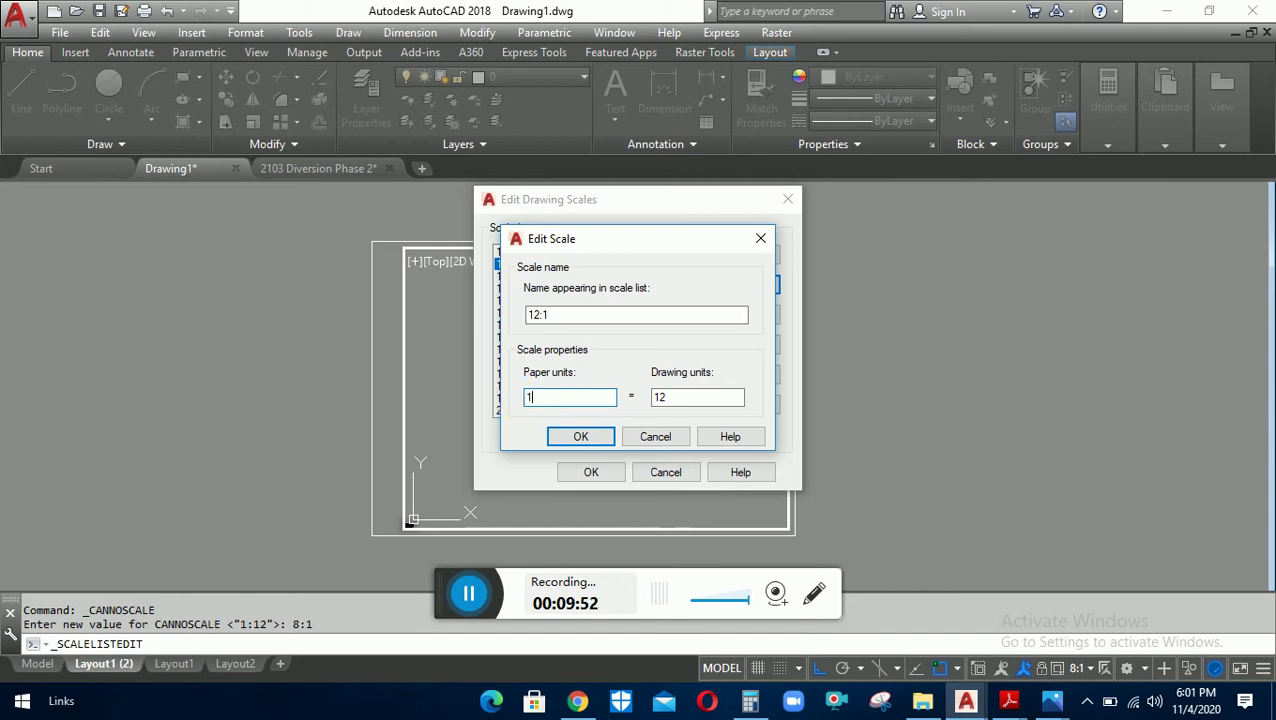
{"action": "key", "text": "BackSpace"}
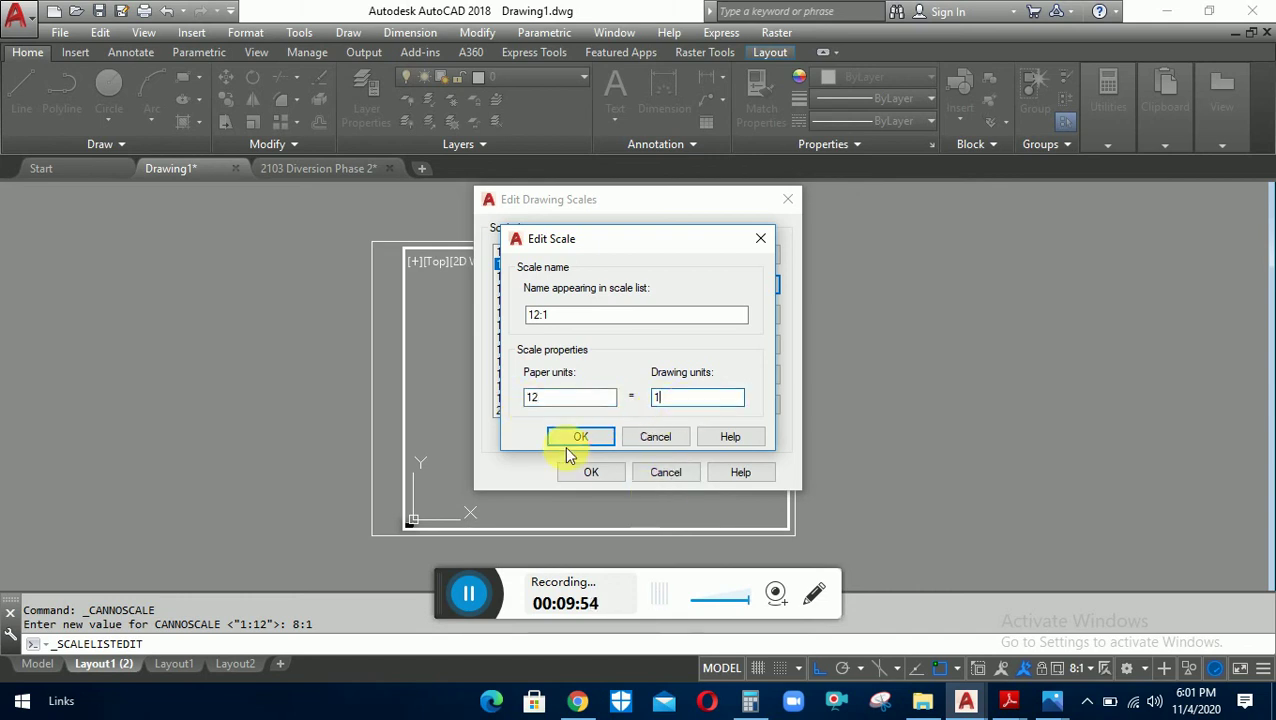
{"action": "left_click", "coordinate": [570, 438]}
{"action": "left_click", "coordinate": [598, 474]}
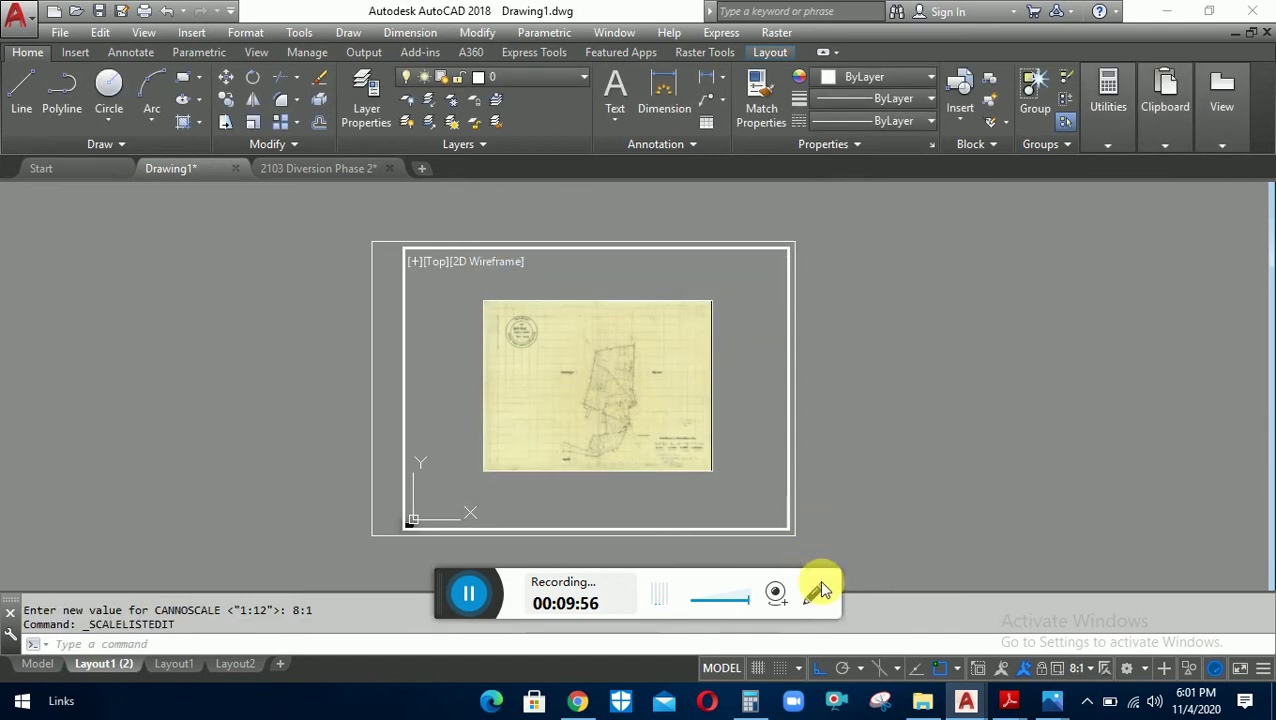
Apply the 12:1 scale to the map viewport and return to paper space
{"action": "left_click", "coordinate": [1087, 670]}
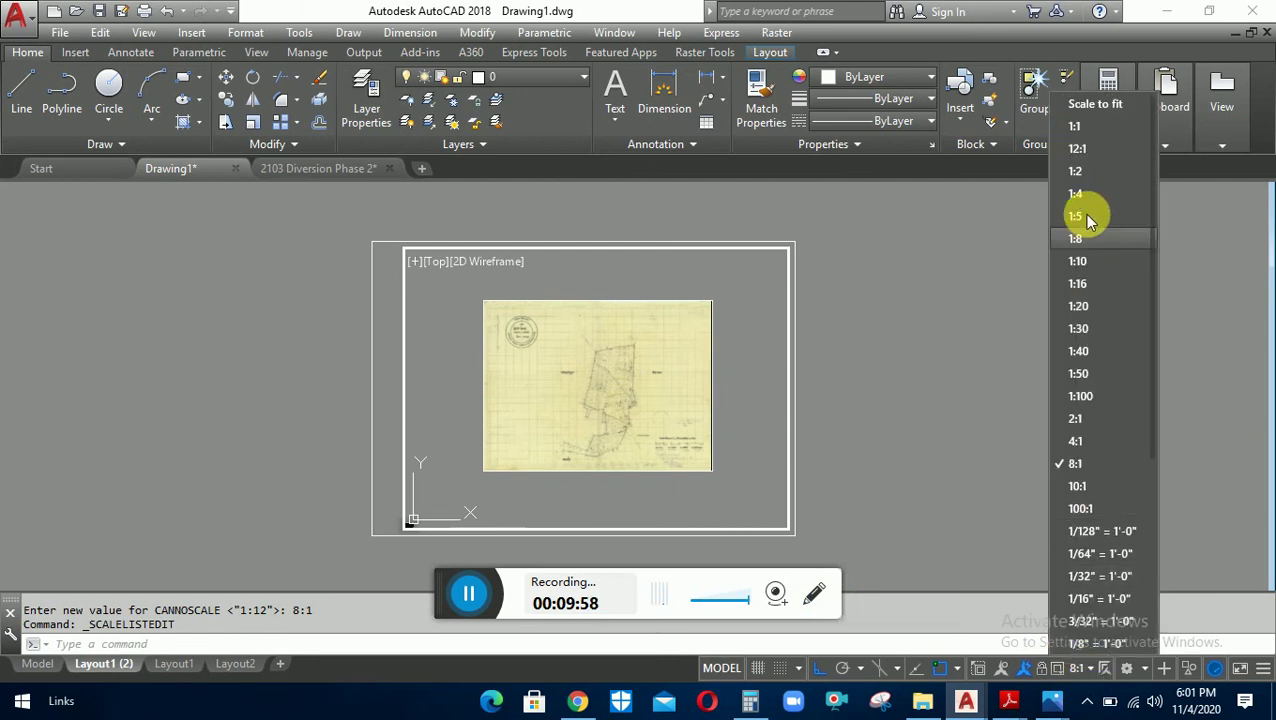
{"action": "left_click", "coordinate": [1080, 150]}
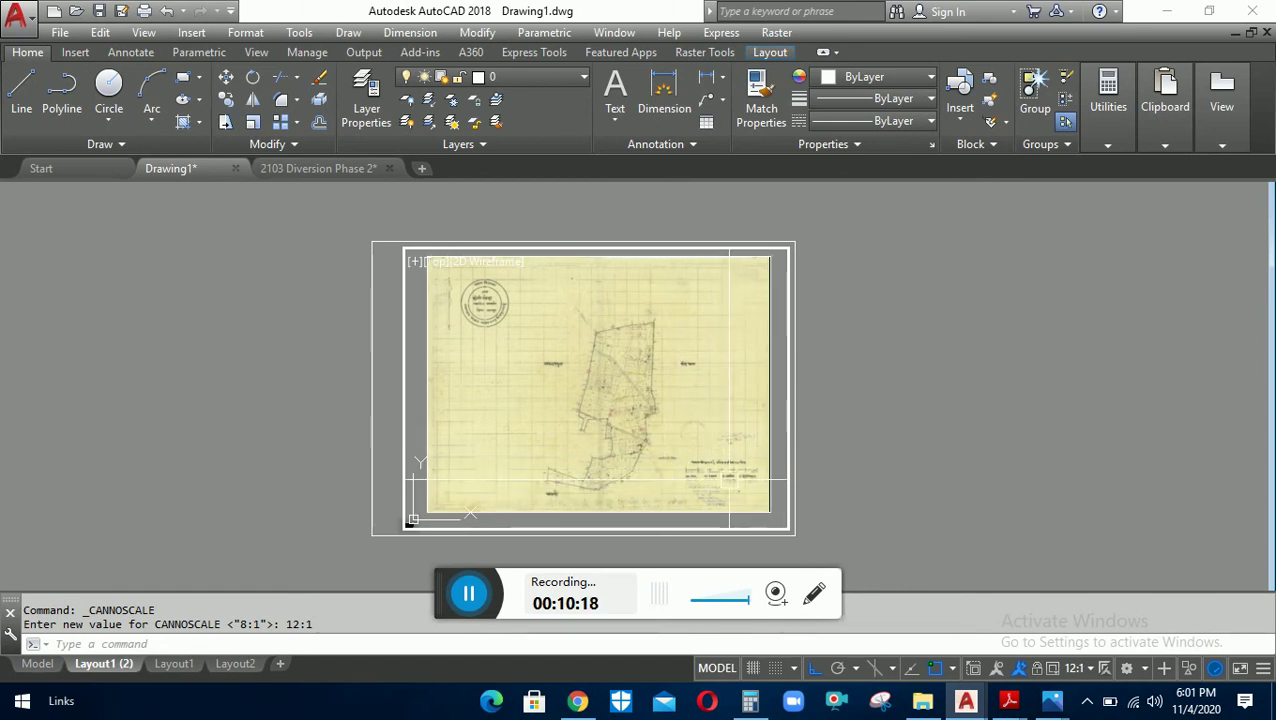
{"action": "double_click", "coordinate": [887, 316]}
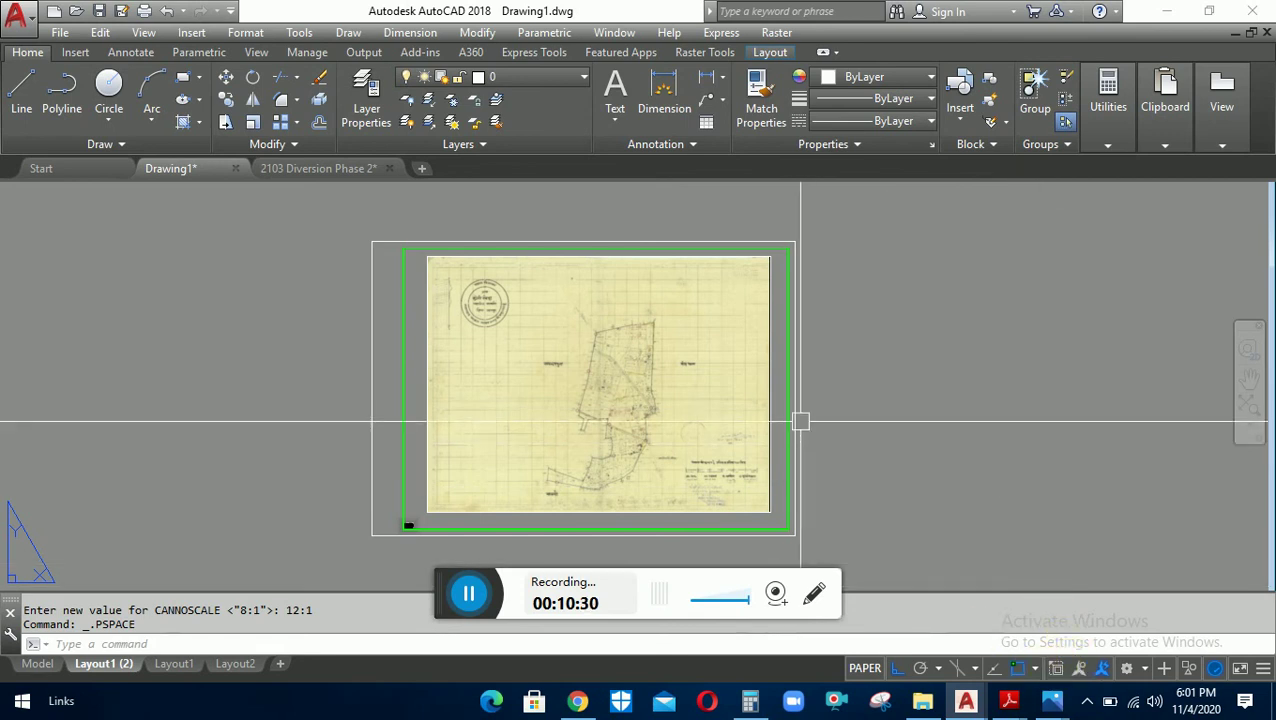
Recheck the viewport scale list, keep 12:1, and go back to paper space
{"action": "double_click", "coordinate": [795, 421]}
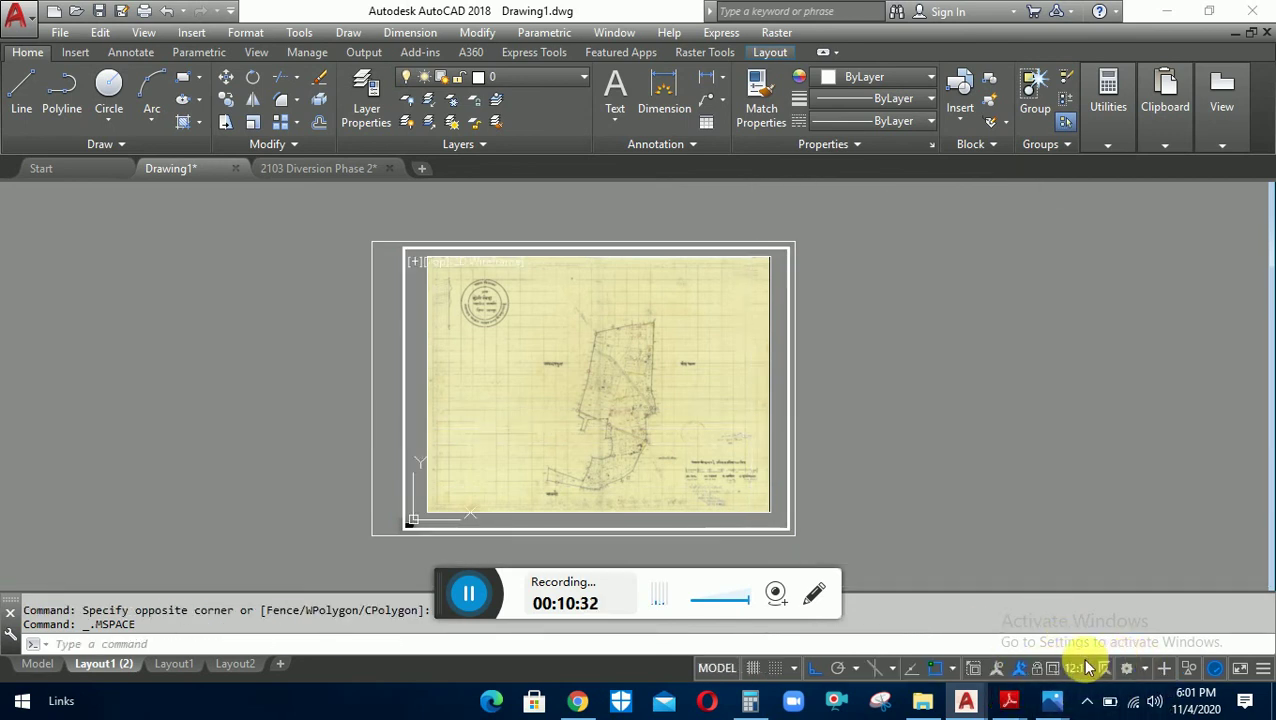
{"action": "left_click", "coordinate": [1088, 668]}
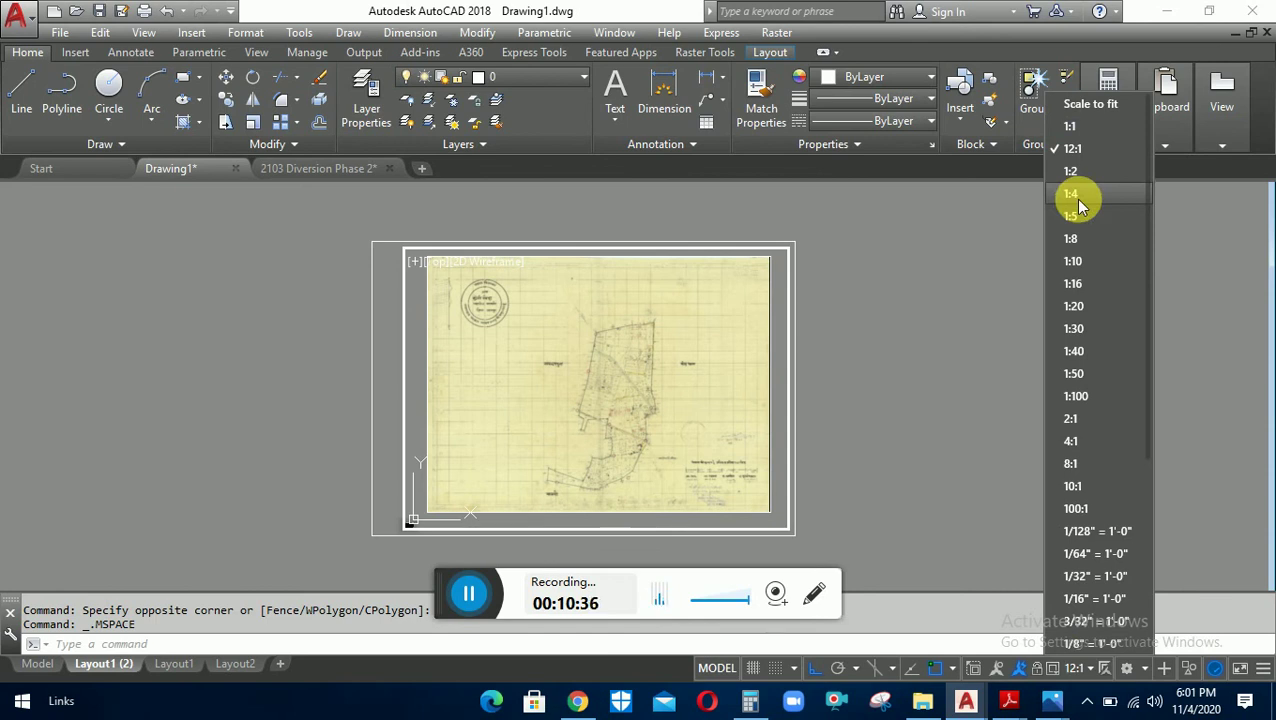
{"action": "key", "text": "Escape"}
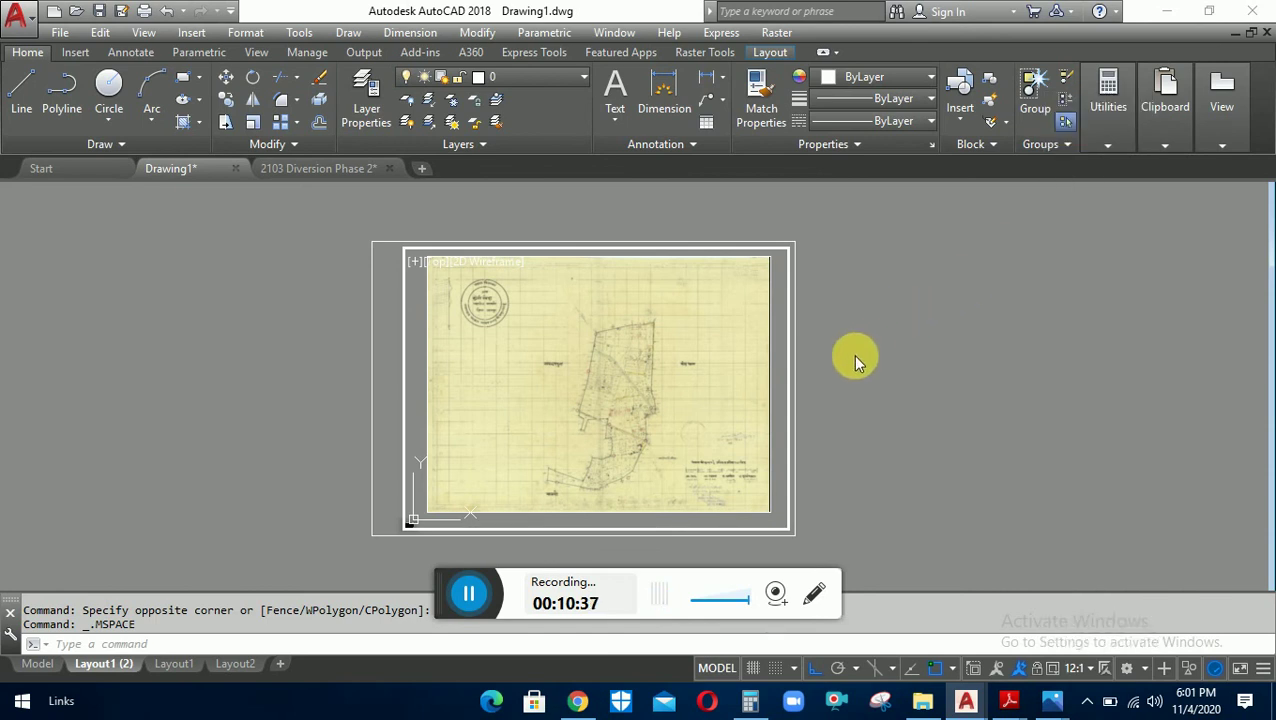
{"action": "double_click", "coordinate": [848, 495]}
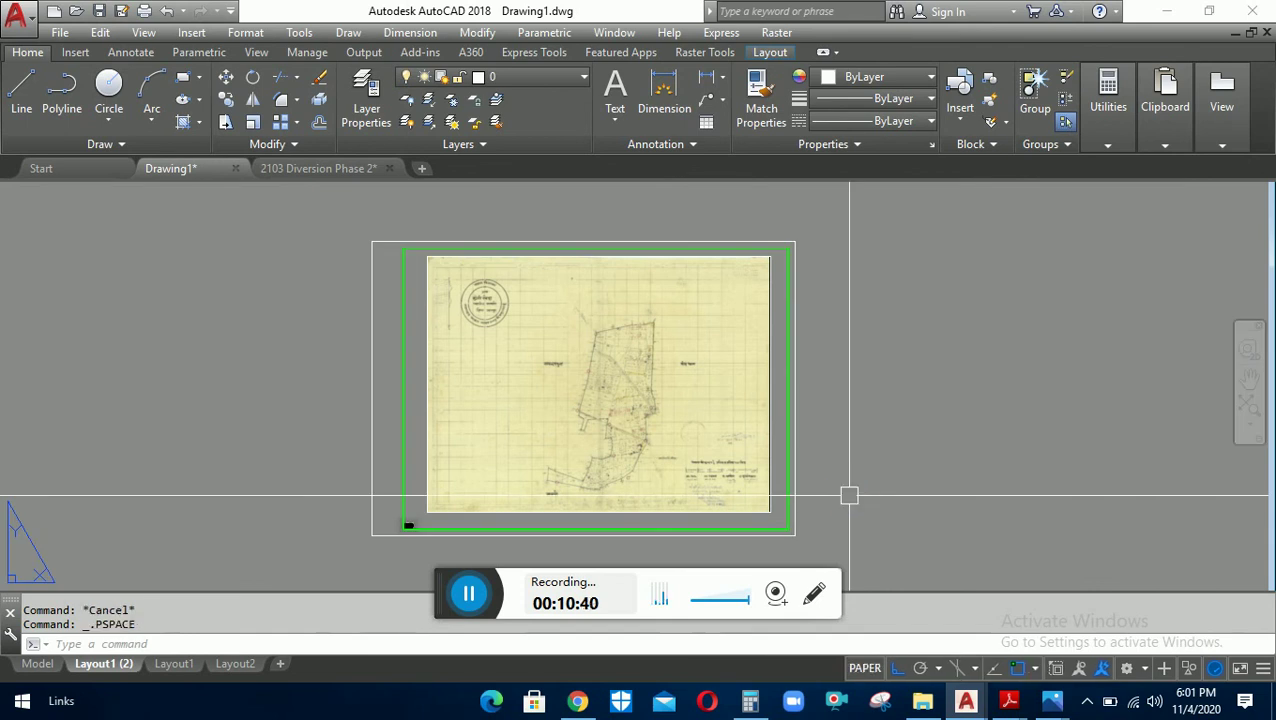